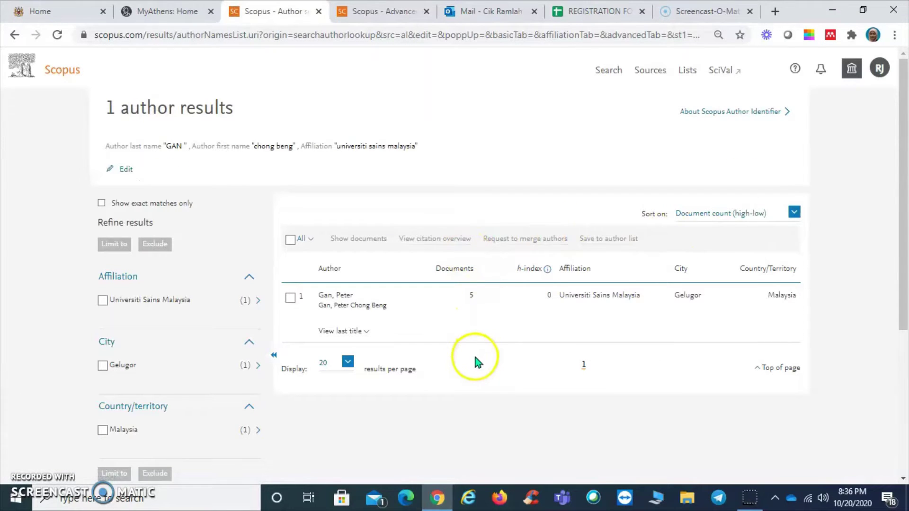
- Open the matching author's profile from the author search results and check its Scopus author ID
scroll(475, 362, down, 1)
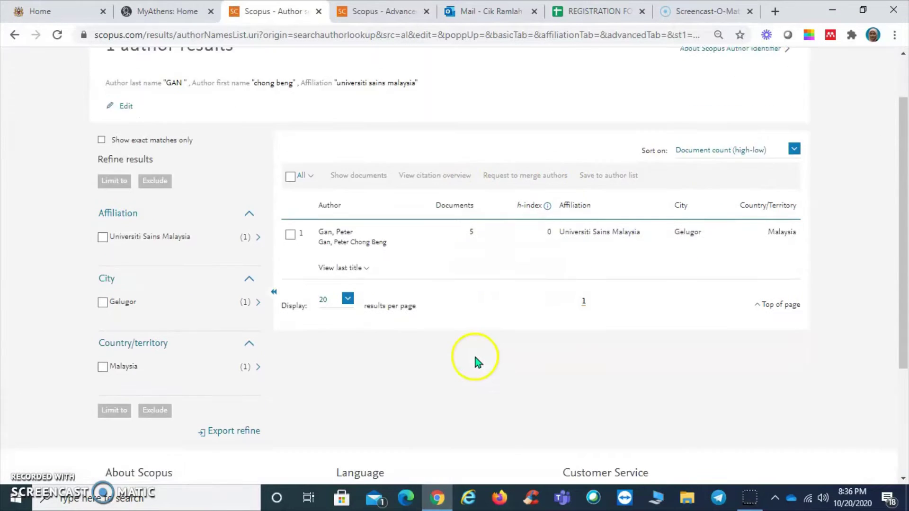
click(339, 235)
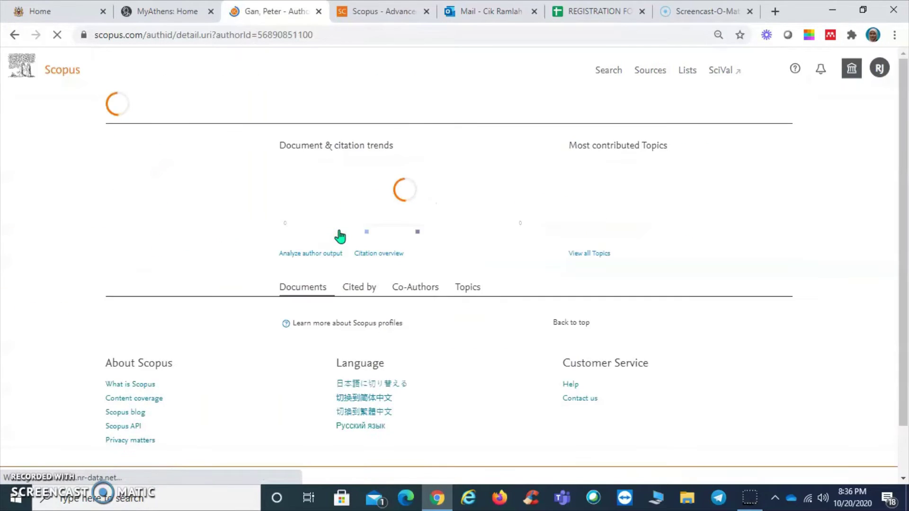
click(339, 190)
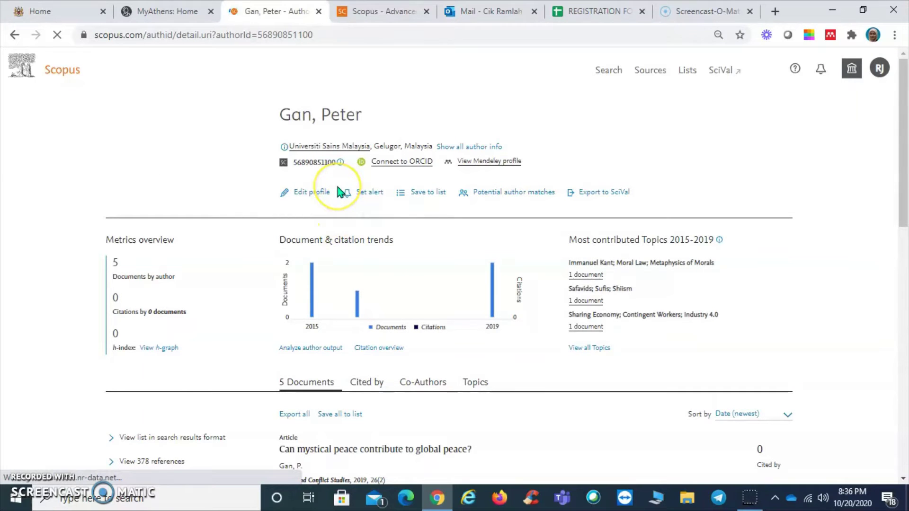
click(326, 160)
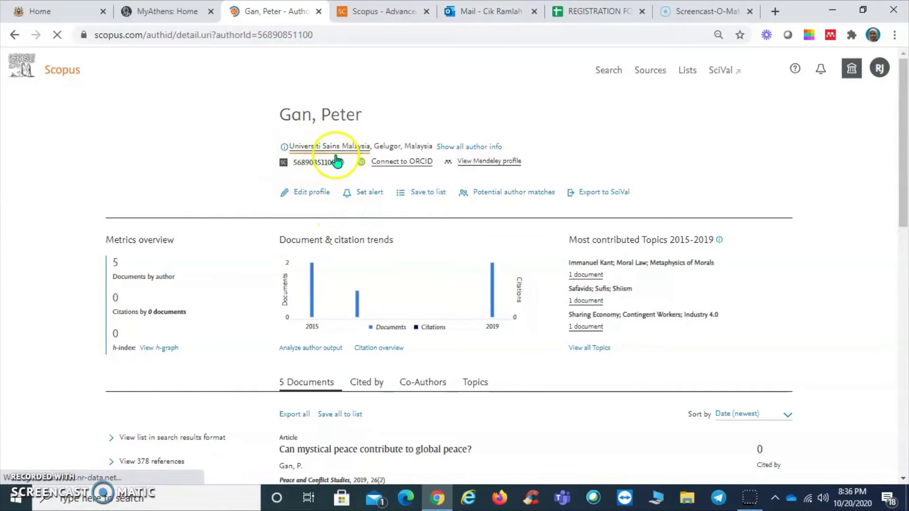
double_click(326, 164)
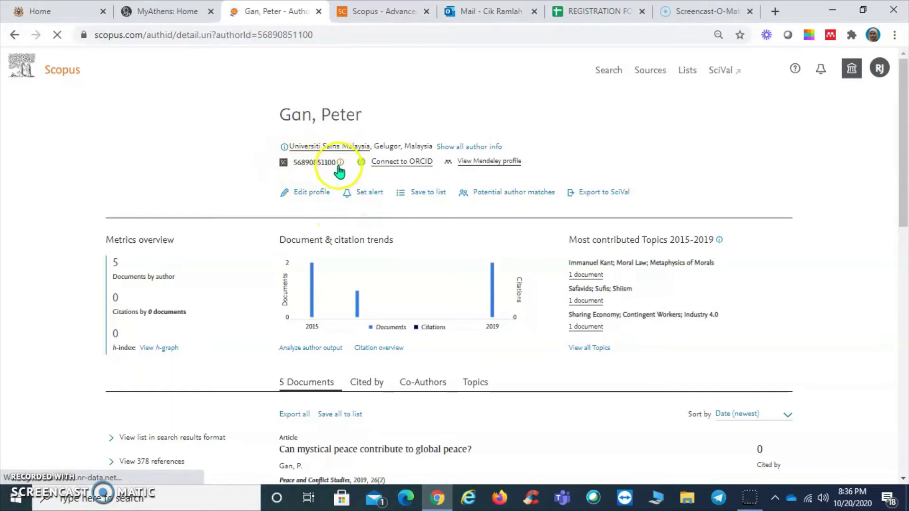
click(296, 166)
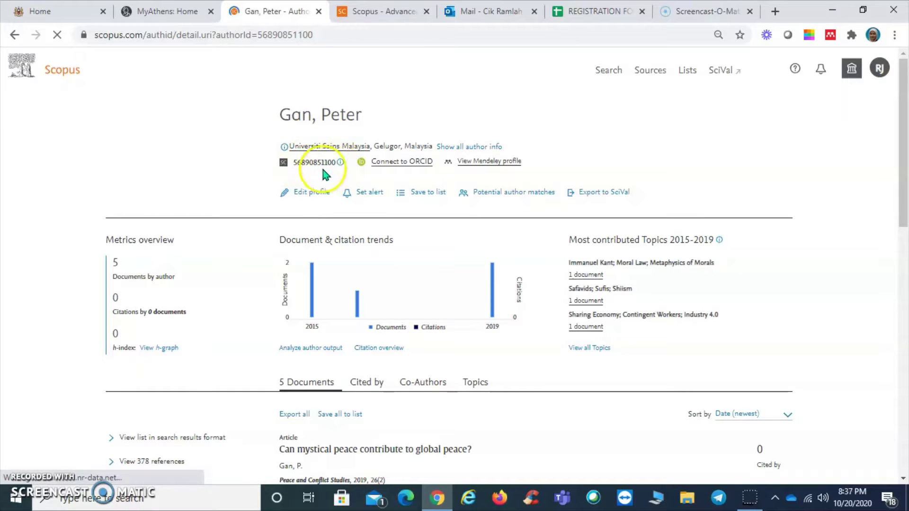
- Check Scopus ID 1 and Scopus ID 2 in row 69 of the Google Sheets merging registration list, then return to the Scopus profile
click(587, 11)
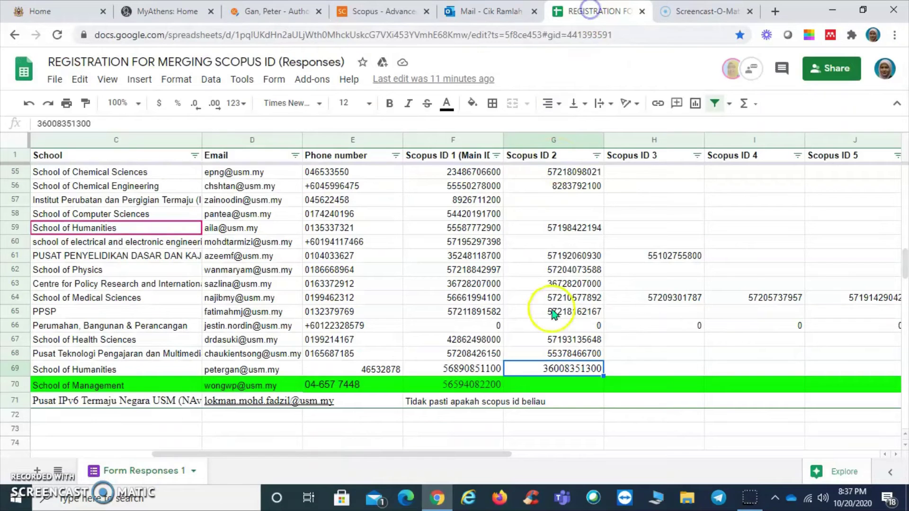
click(465, 369)
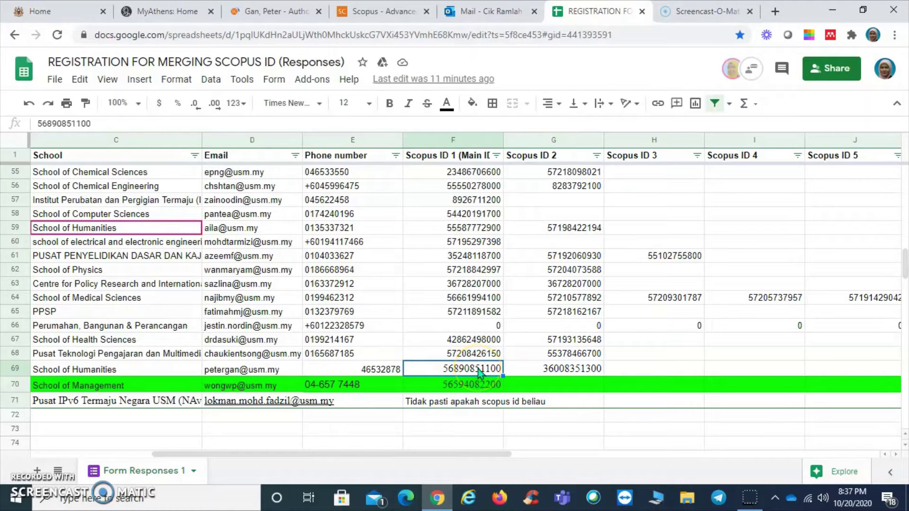
click(573, 368)
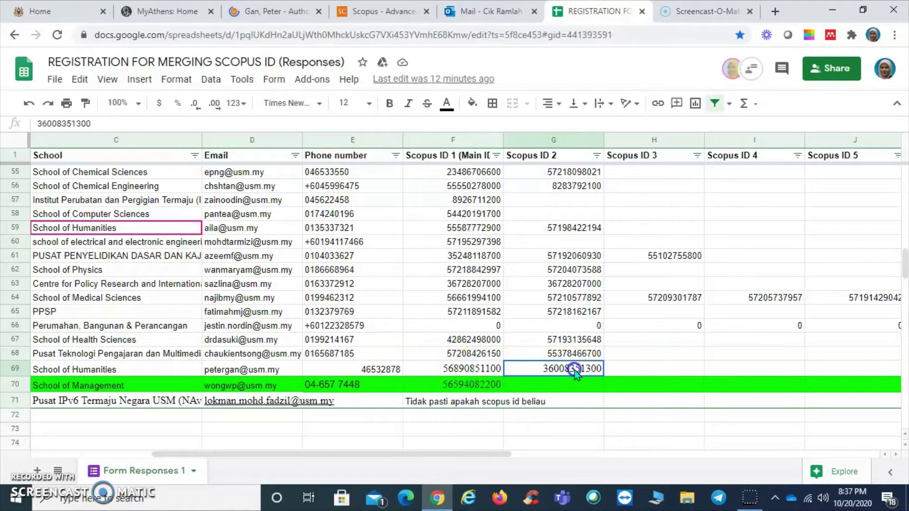
click(256, 12)
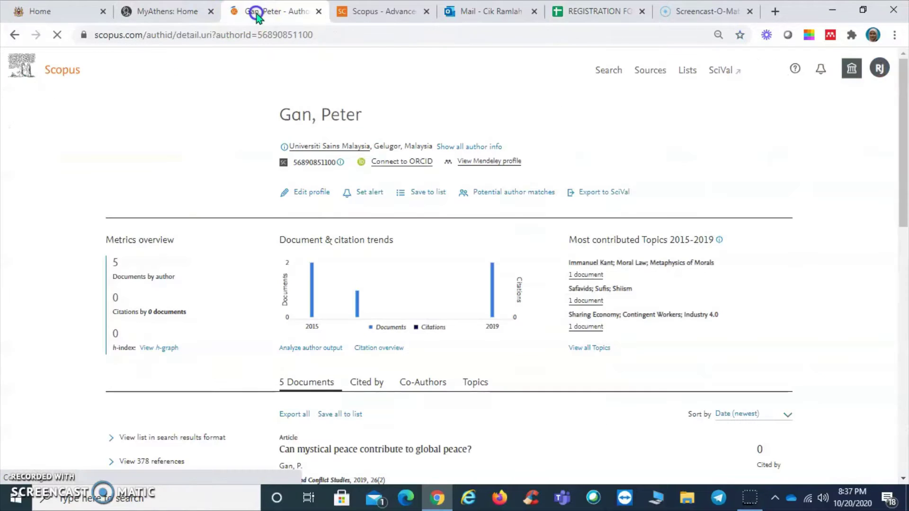
- Look up the Author ID (AU-ID) field code and its example query syntax in the Scopus advanced search
click(383, 14)
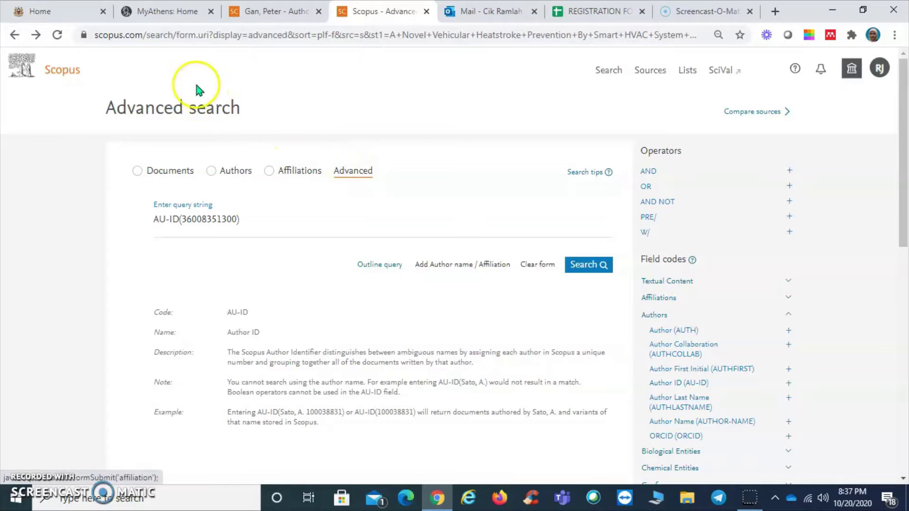
click(359, 177)
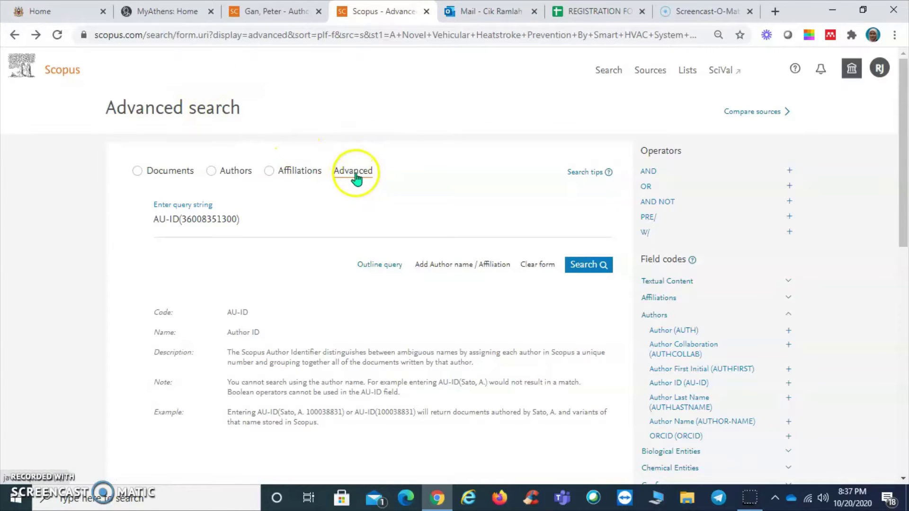
scroll(470, 300, down, 1)
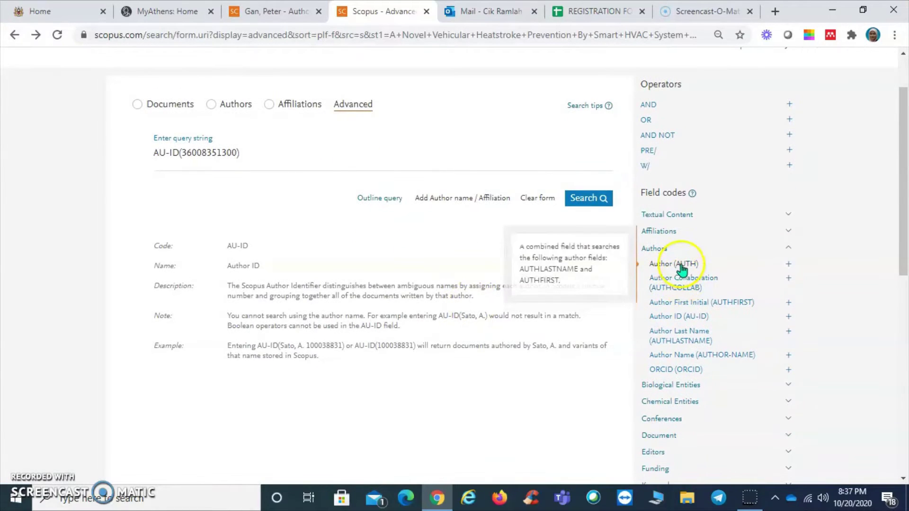
click(695, 321)
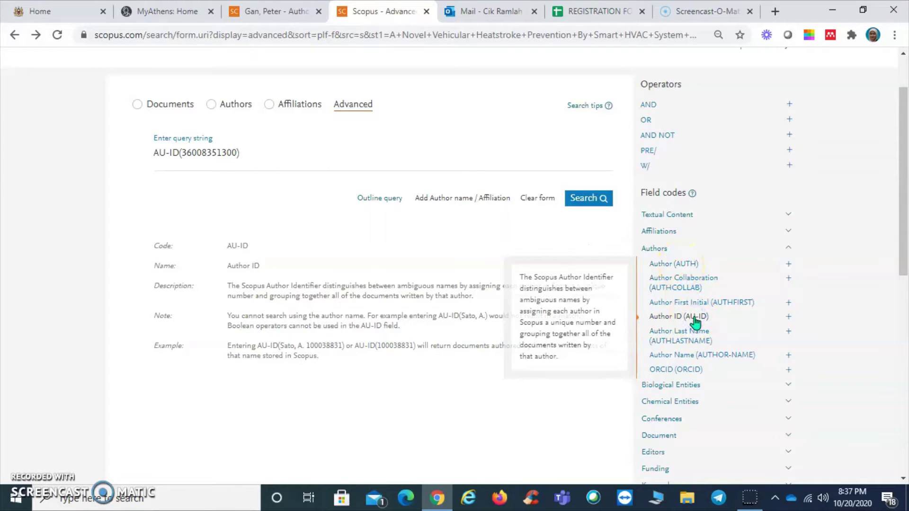
click(356, 347)
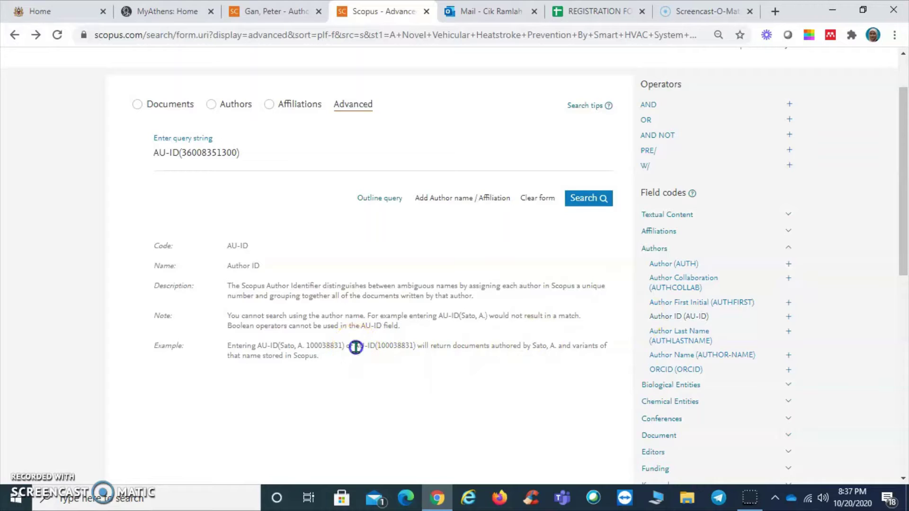
drag(362, 347, 407, 346)
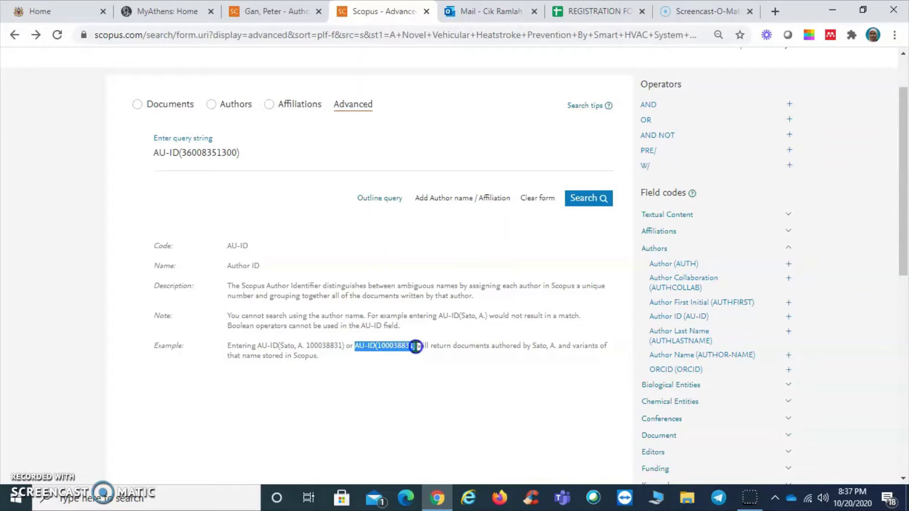
drag(415, 347, 417, 347)
- Run the advanced AU-ID search for the author's second Scopus ID and review the resulting documents
click(235, 151)
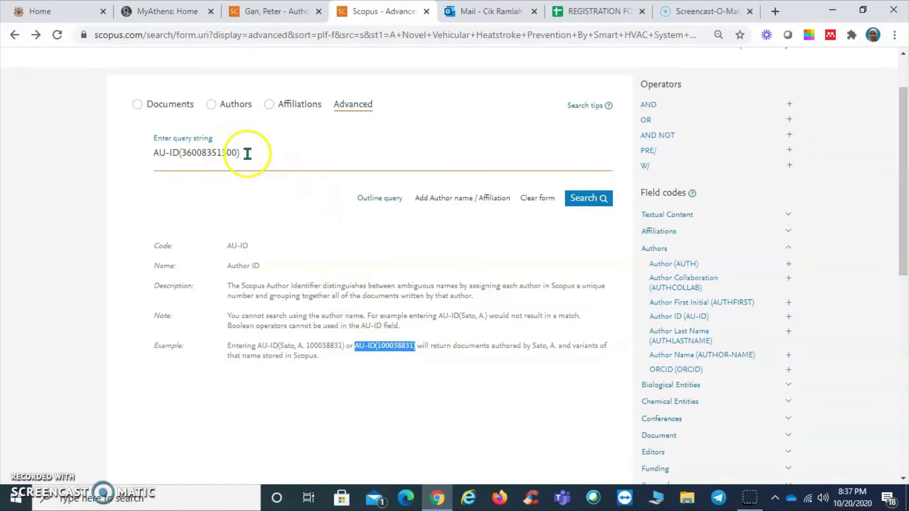
click(247, 153)
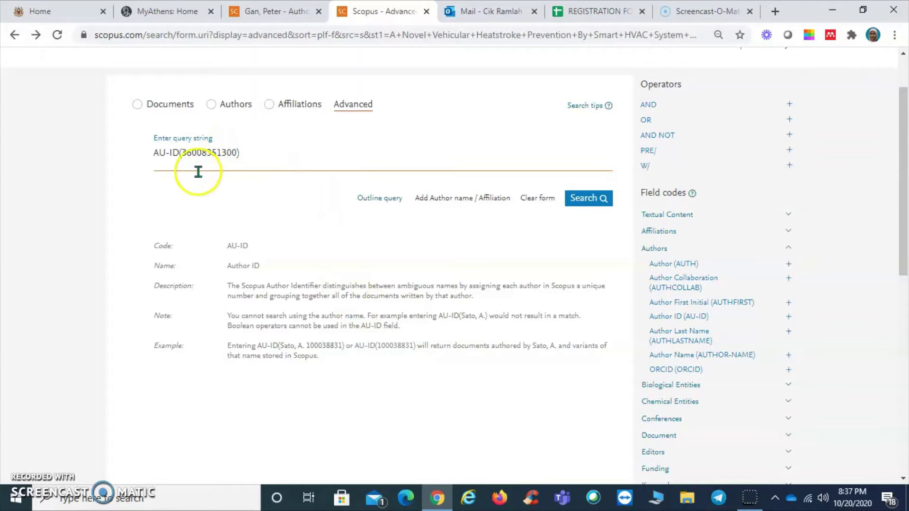
drag(180, 152, 230, 152)
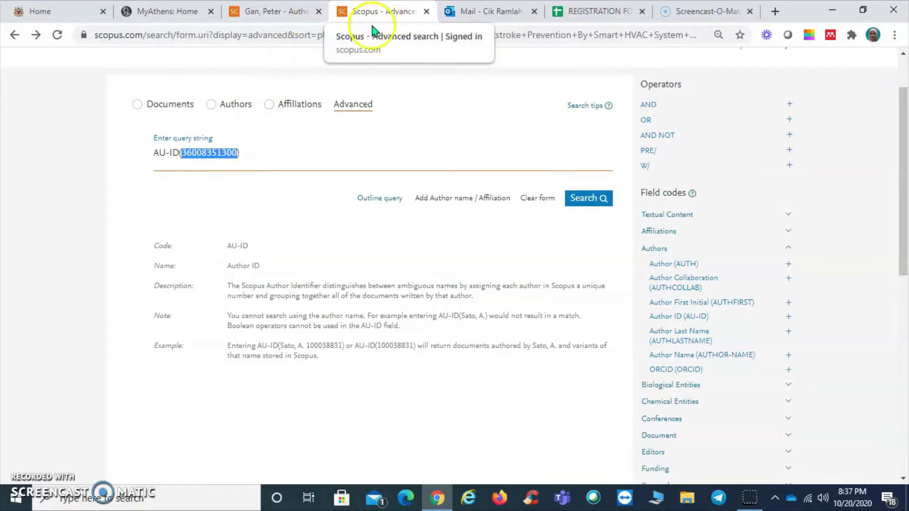
click(577, 199)
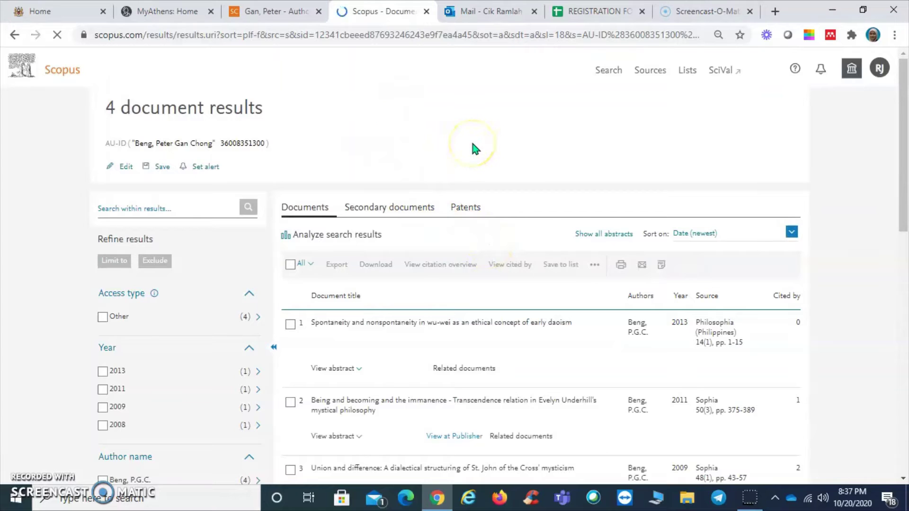
scroll(472, 143, down, 5)
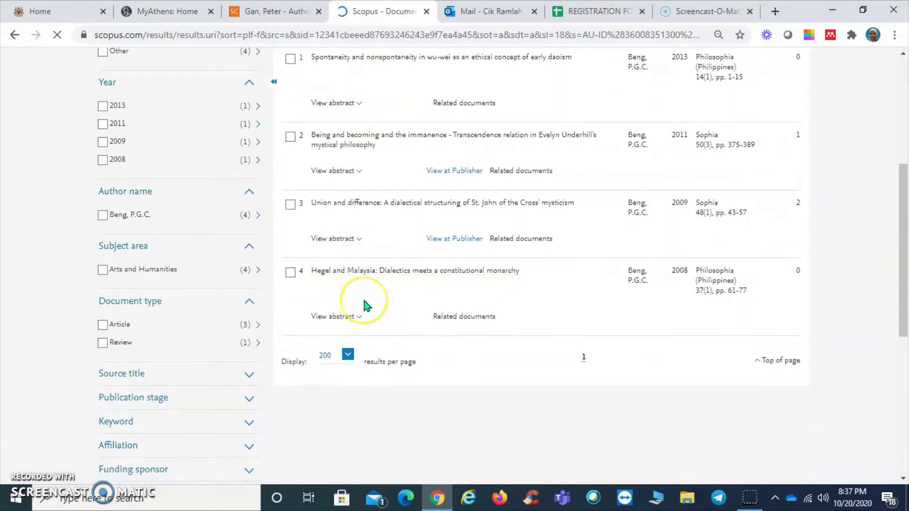
scroll(364, 305, up, 1)
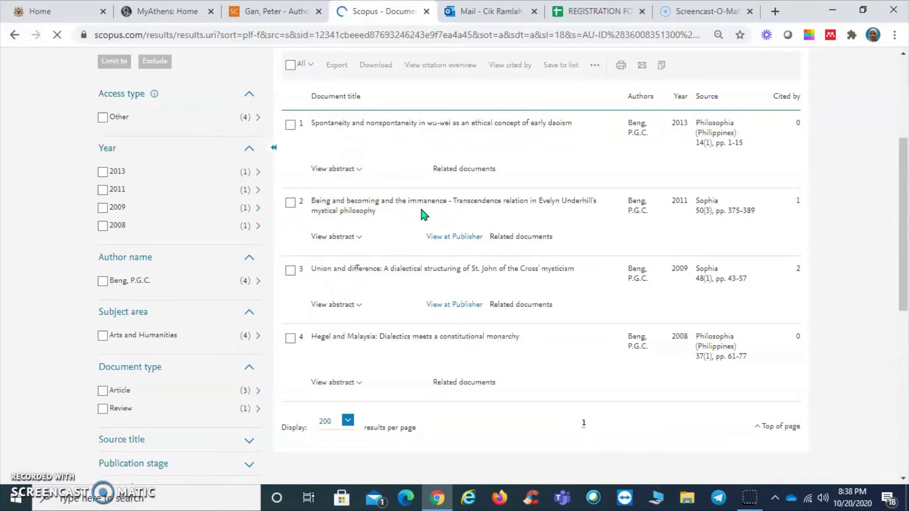
- Review the documents listed in the author's main Scopus profile
click(271, 14)
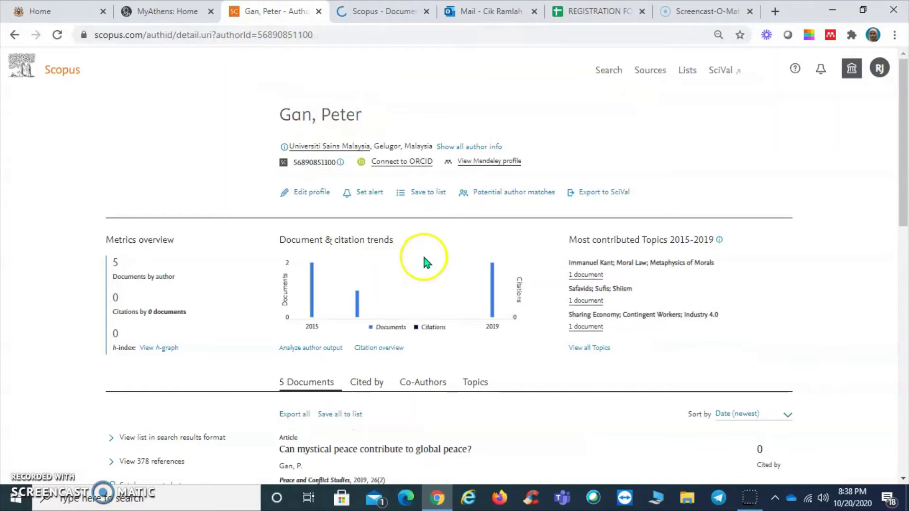
scroll(461, 293, down, 6)
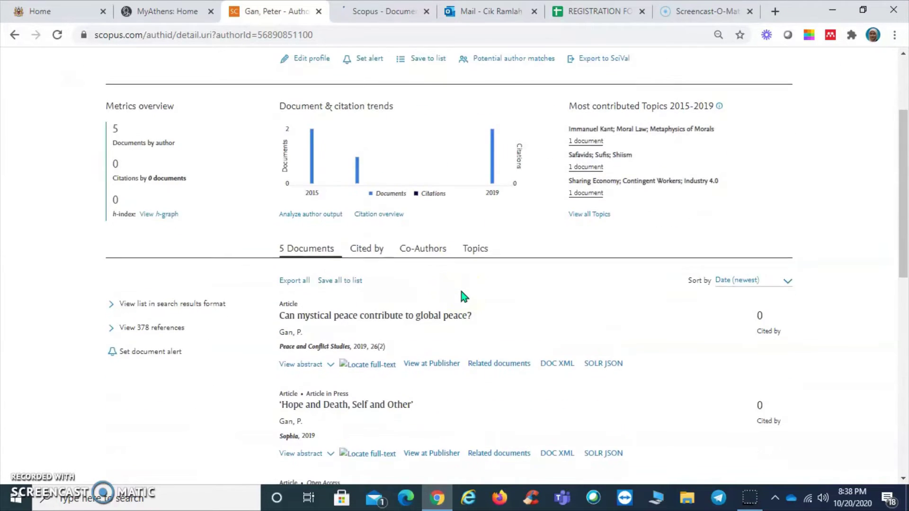
scroll(461, 297, down, 2)
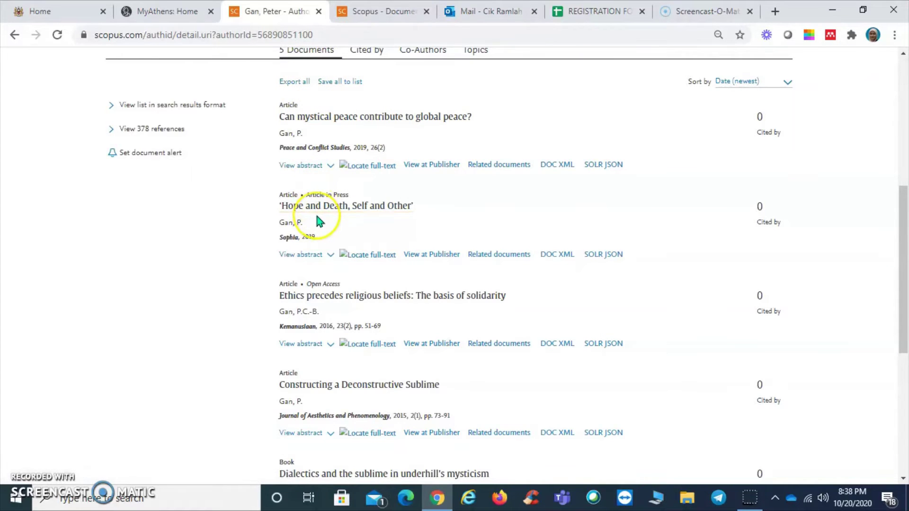
scroll(318, 220, down, 3)
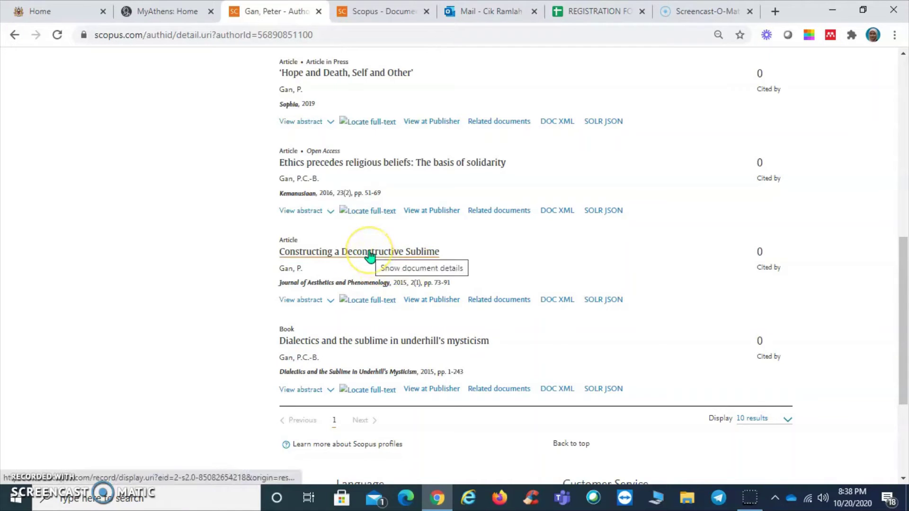
scroll(416, 258, up, 10)
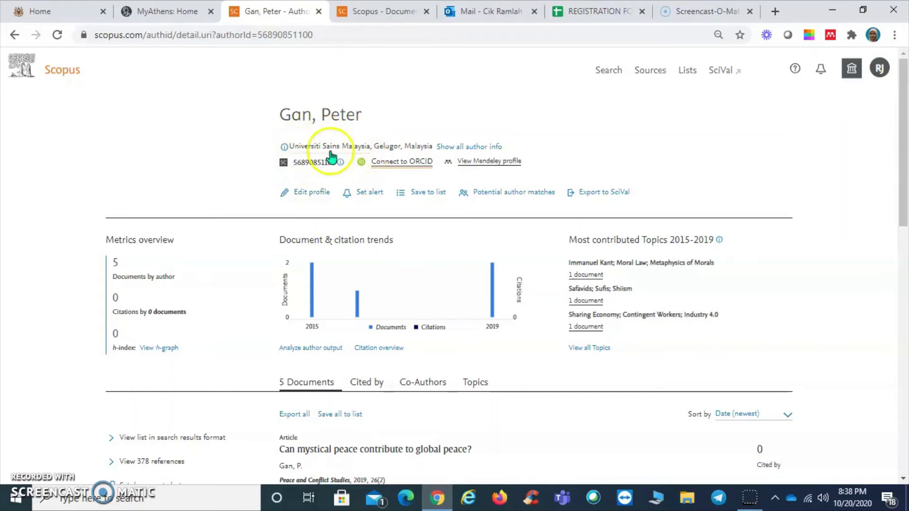
- Start editing the main profile with the shorter preferred name, submitting the request on behalf of someone else
click(306, 192)
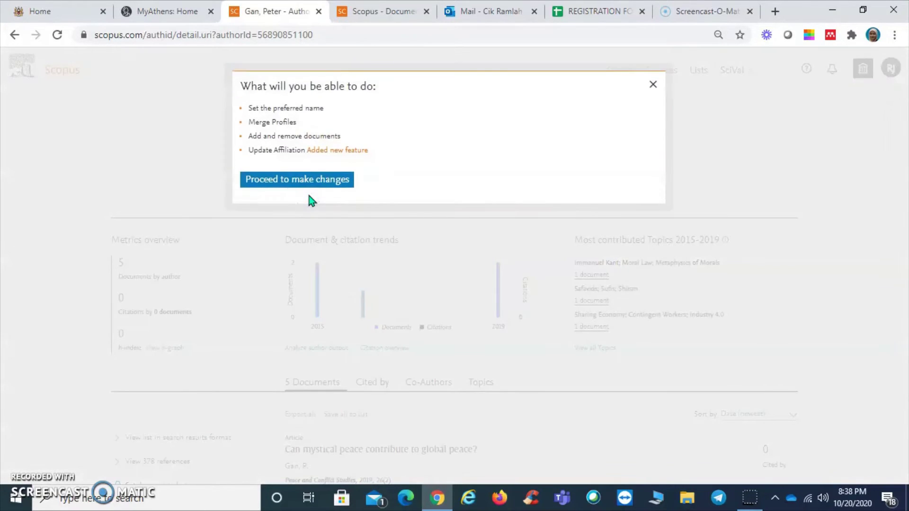
click(295, 185)
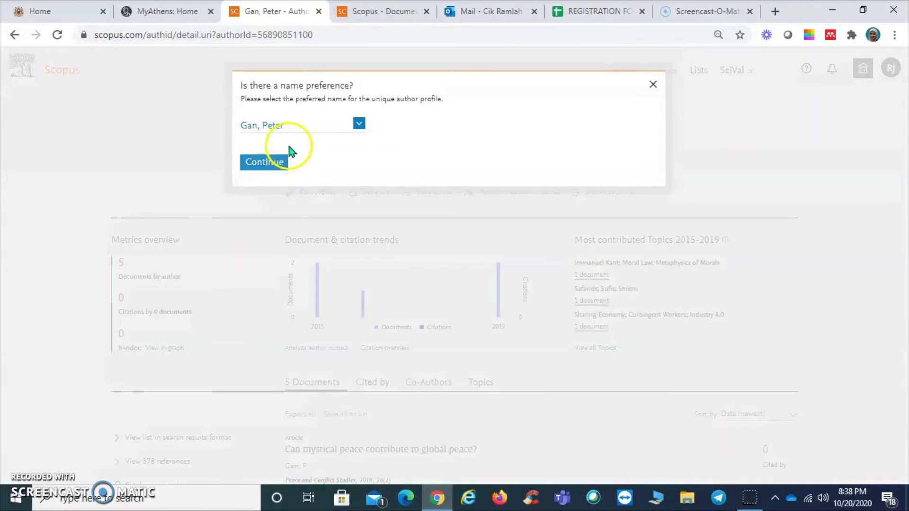
click(359, 124)
drag(358, 126, 301, 152)
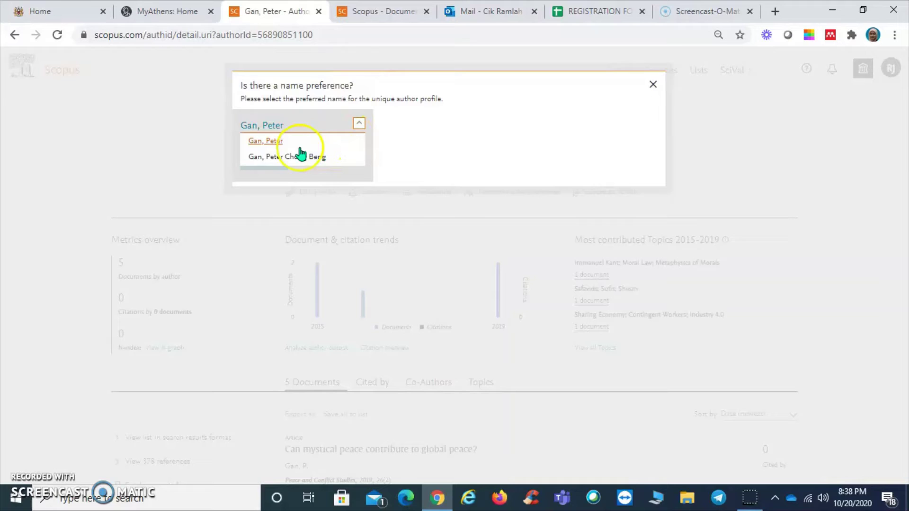
click(272, 142)
click(271, 165)
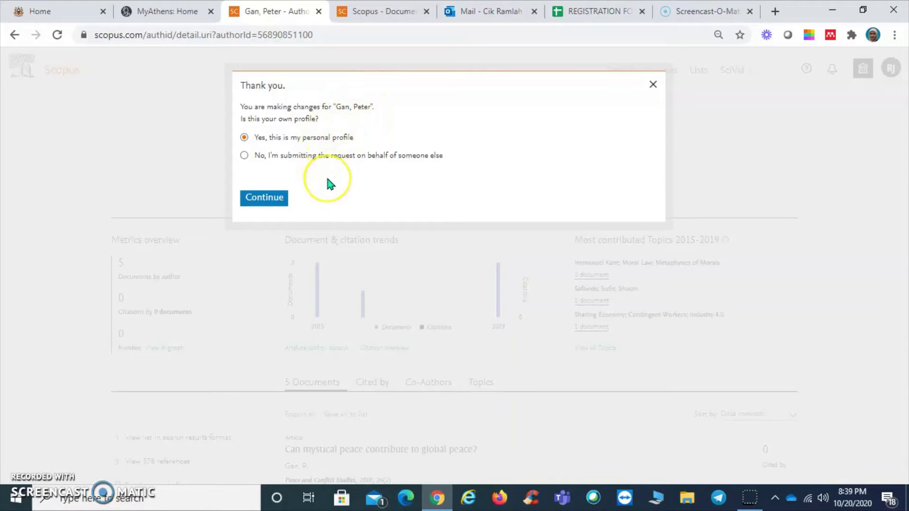
click(244, 155)
click(260, 200)
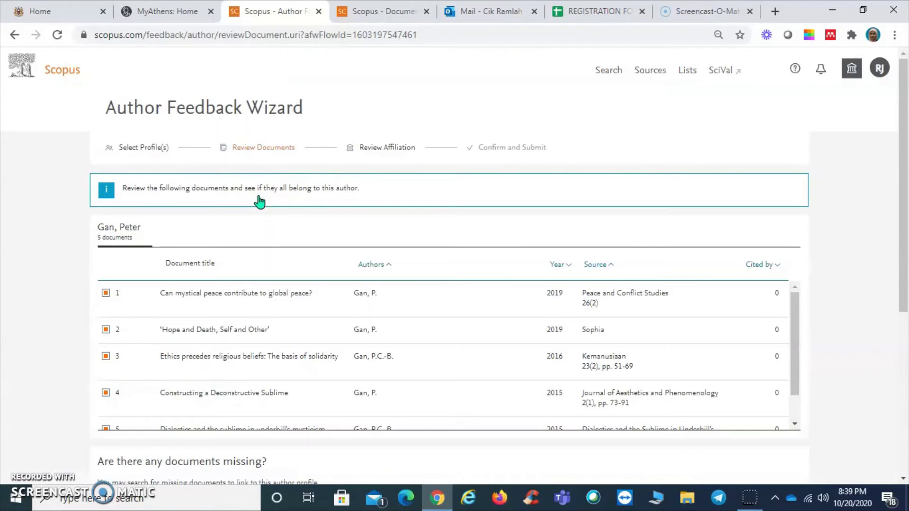
- Review the full list of documents attributed to the author in the Author Feedback Wizard
scroll(832, 270, down, 2)
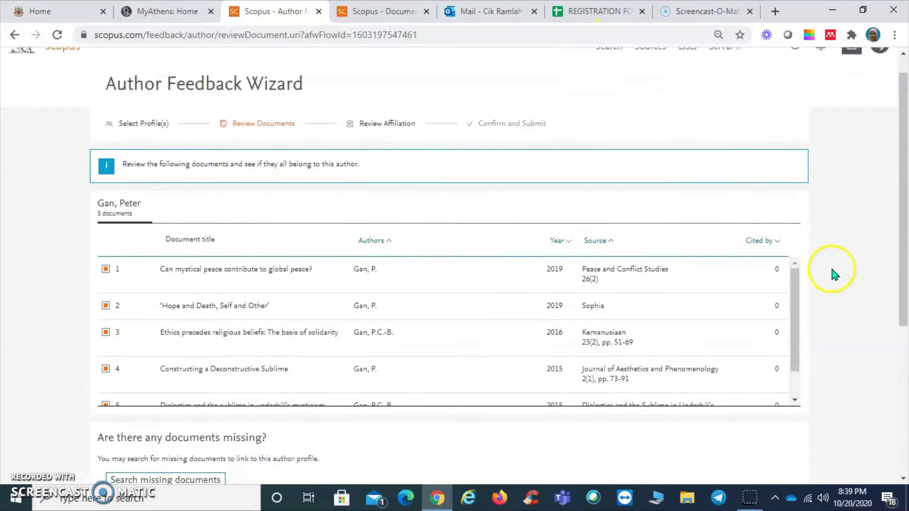
click(794, 246)
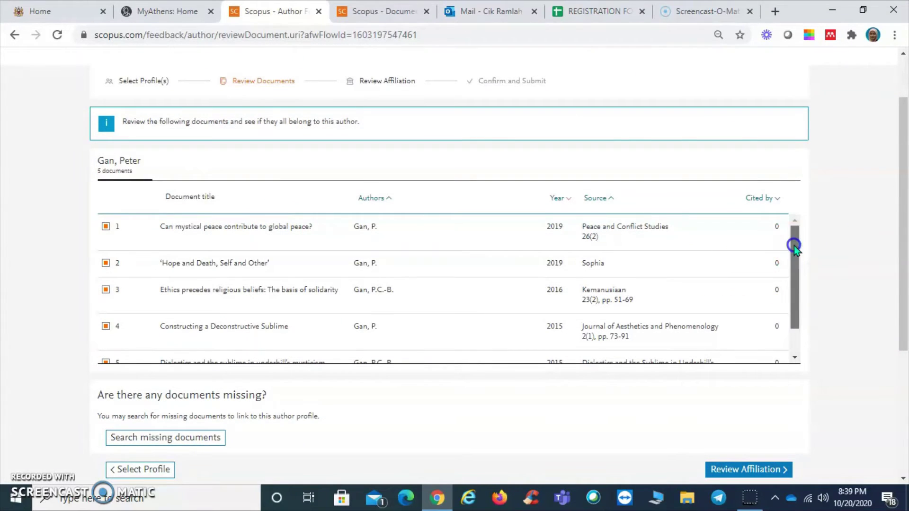
drag(794, 245, 798, 276)
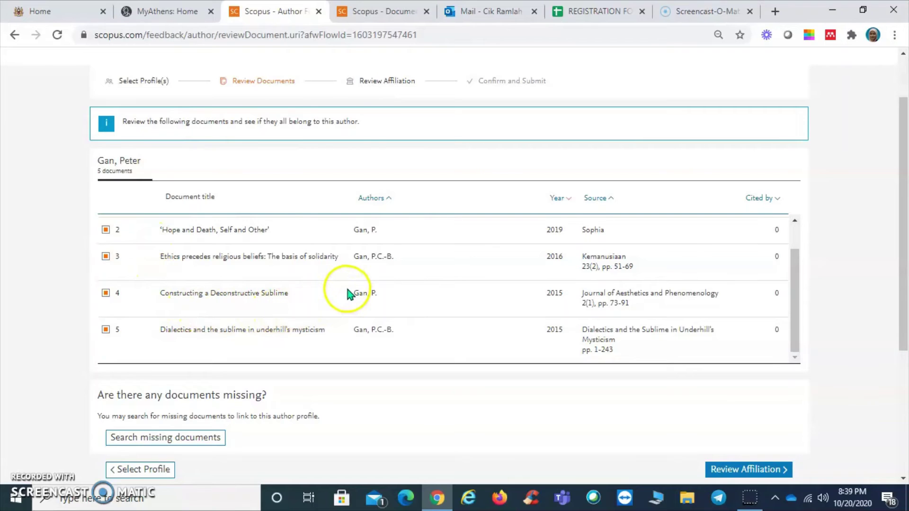
- Exclude the fifth document, "Dialectics and the sublime in underhill's mysticism", from the profile's list, then include it again
click(107, 331)
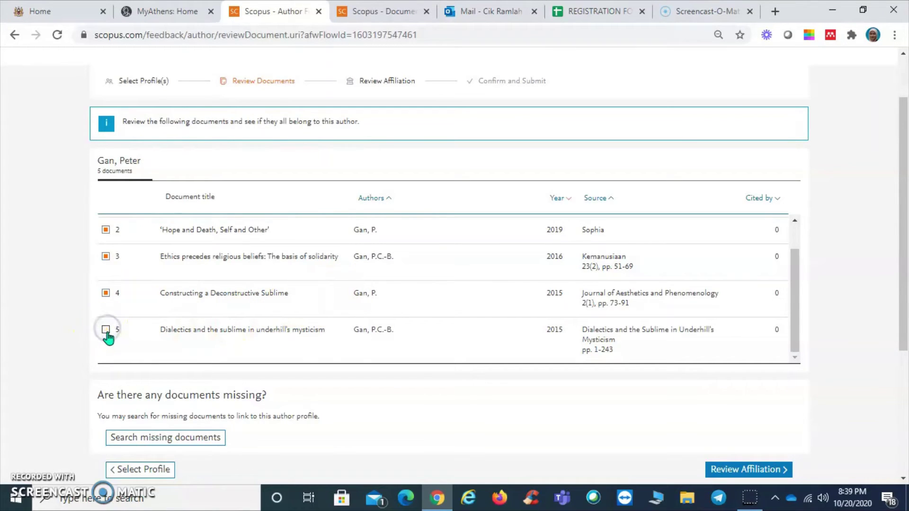
click(106, 331)
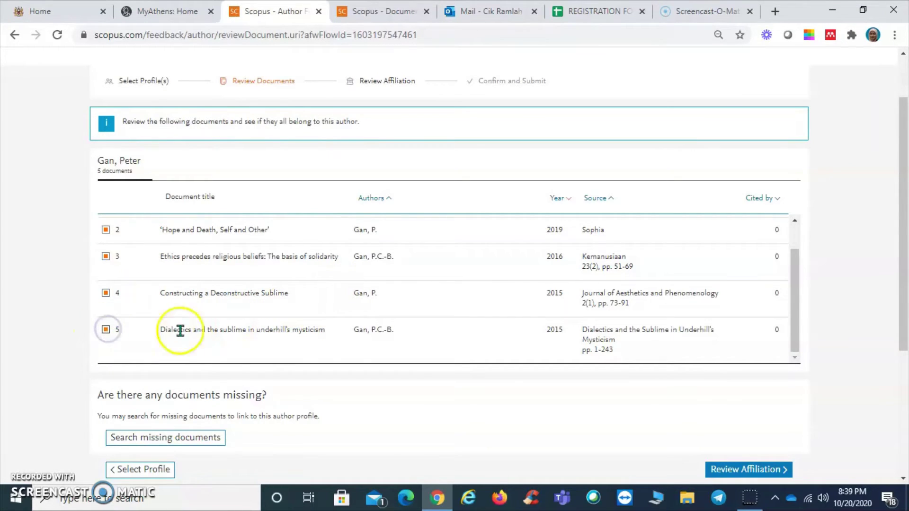
- Search the missing documents by title for "Spontaneity and nonspontaneity in wu-wei", taken from the second profile's document list
scroll(493, 384, down, 1)
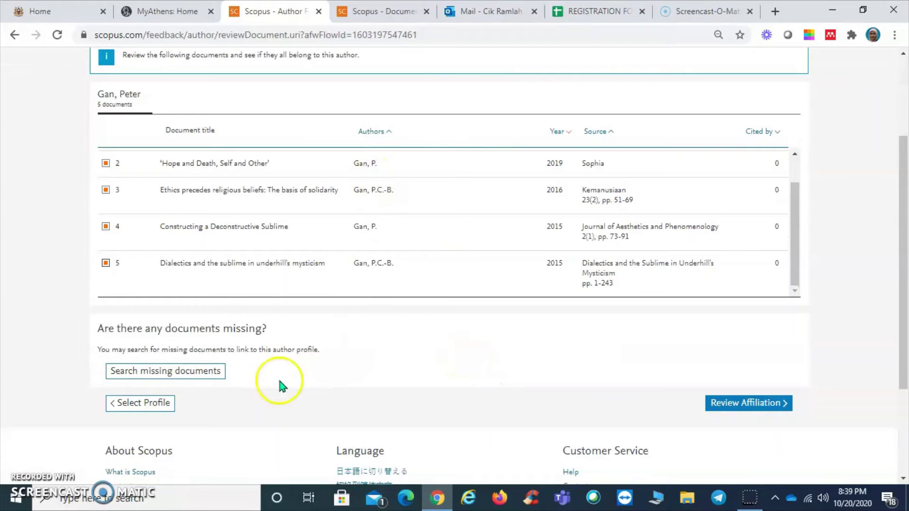
click(149, 377)
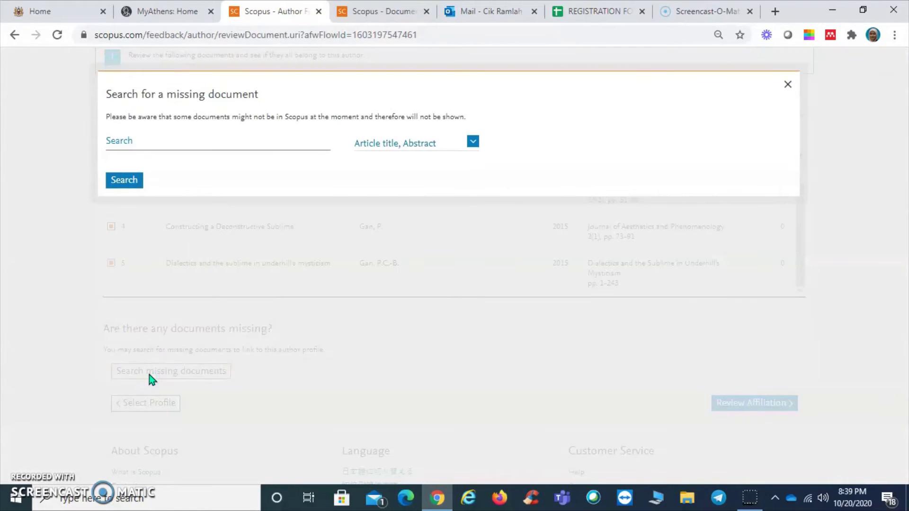
click(472, 143)
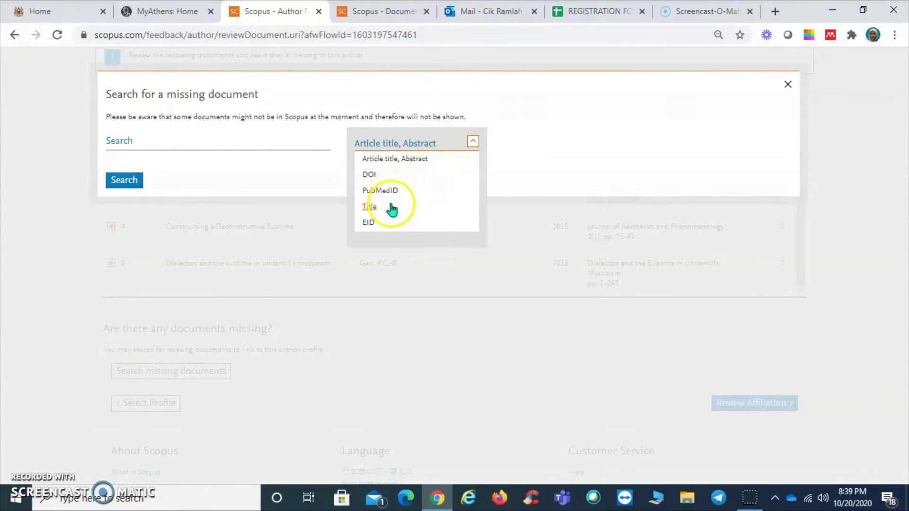
click(243, 145)
click(366, 14)
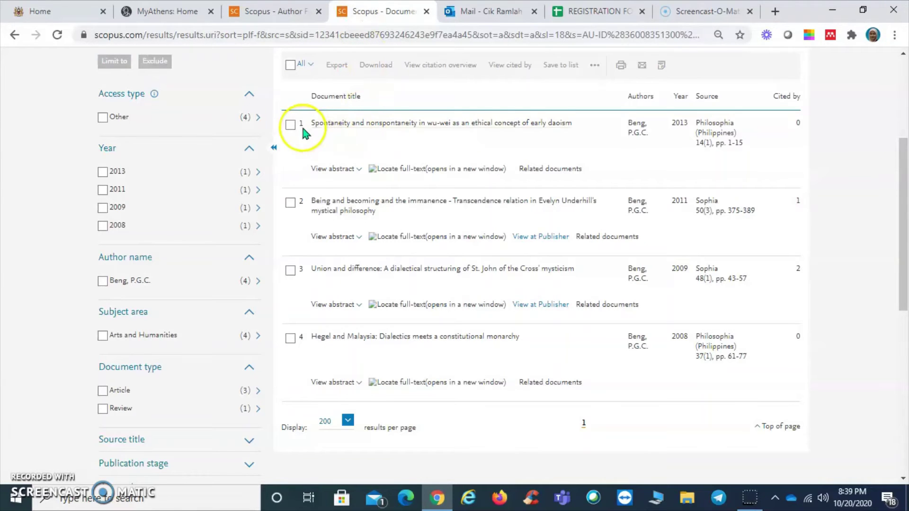
drag(310, 124, 452, 127)
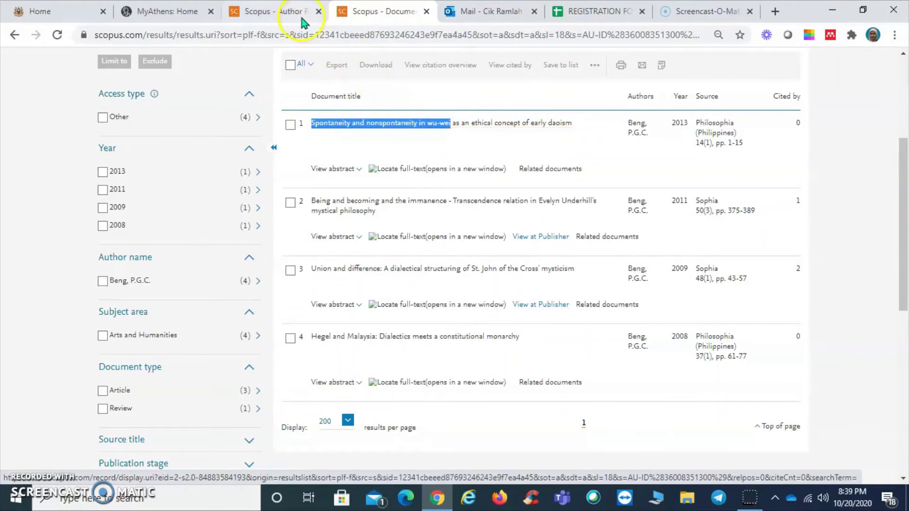
click(279, 12)
text(Spontaneity and nonspontaneity in wu-wei)
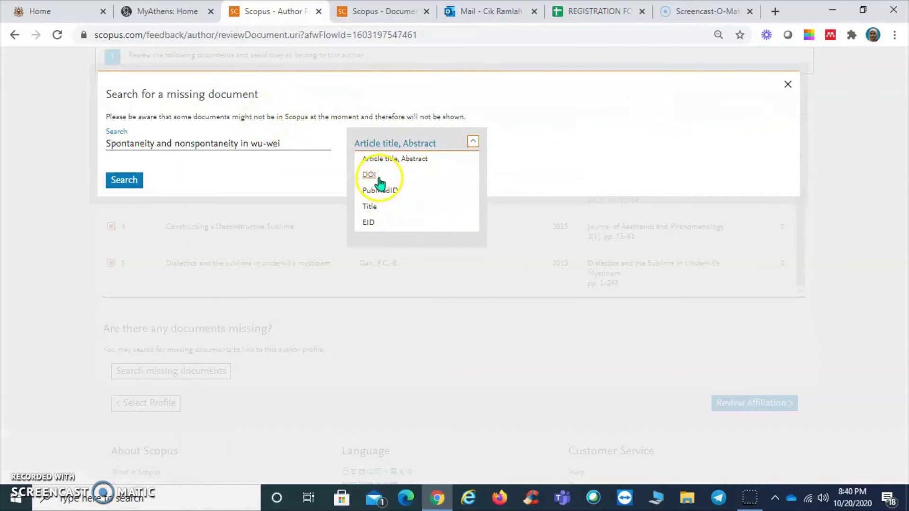
click(374, 207)
click(125, 181)
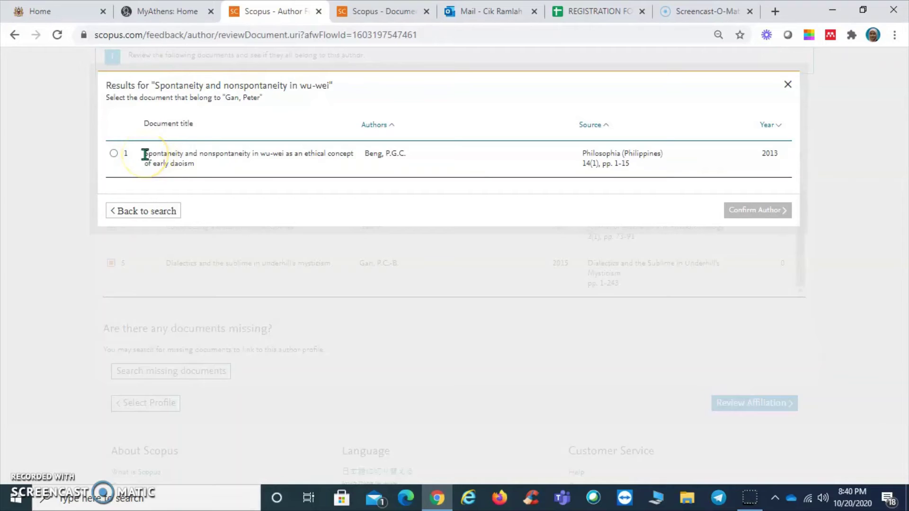
- Add the found 2013 wu-wei document to the profile, confirming the listed author as the match
triple_click(202, 163)
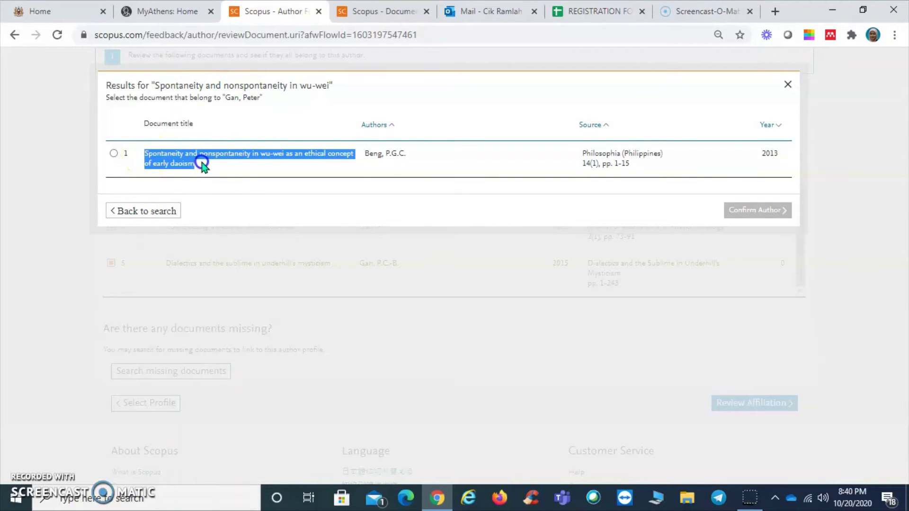
click(239, 169)
click(113, 153)
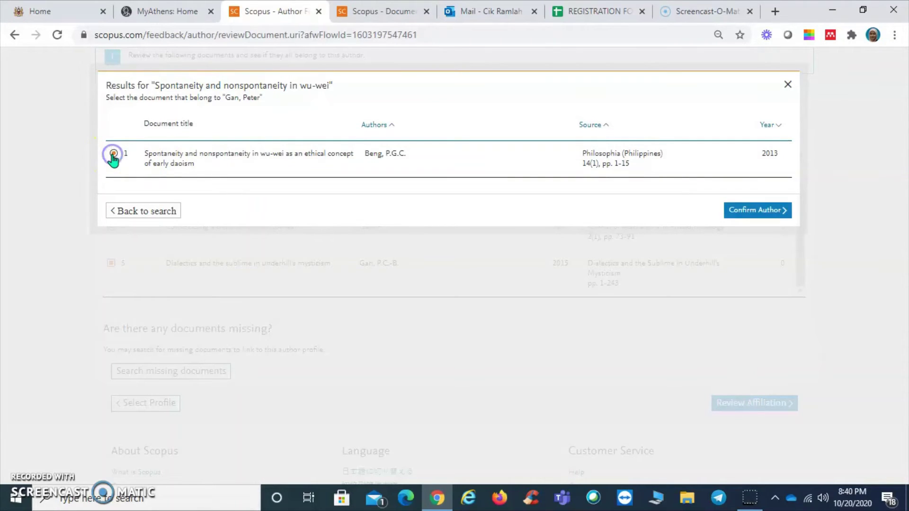
click(754, 213)
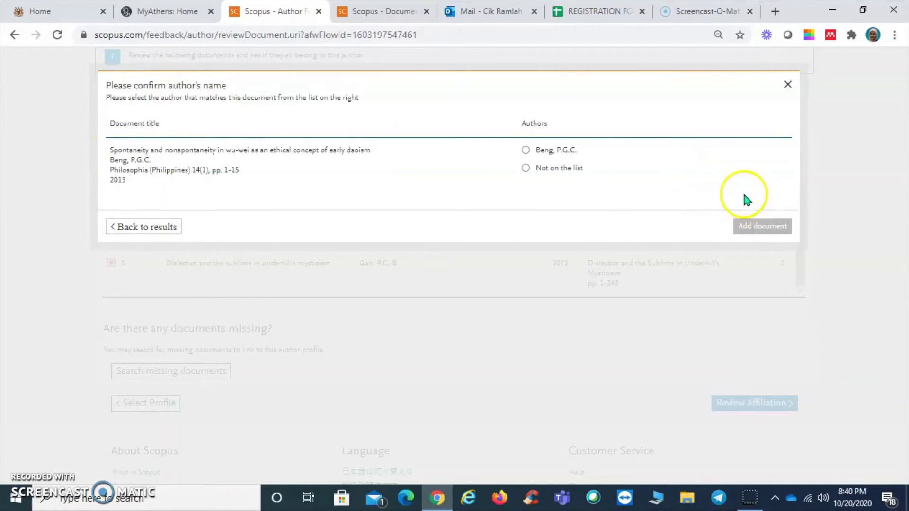
click(525, 150)
click(768, 227)
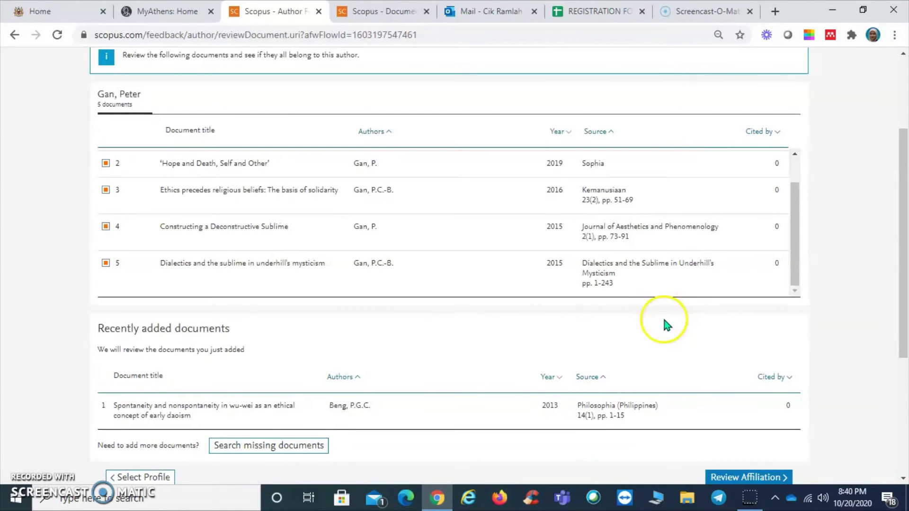
- Search the missing documents by title for "Being and becoming and the immanence -", copied from the second profile's document list
scroll(660, 313, down, 1)
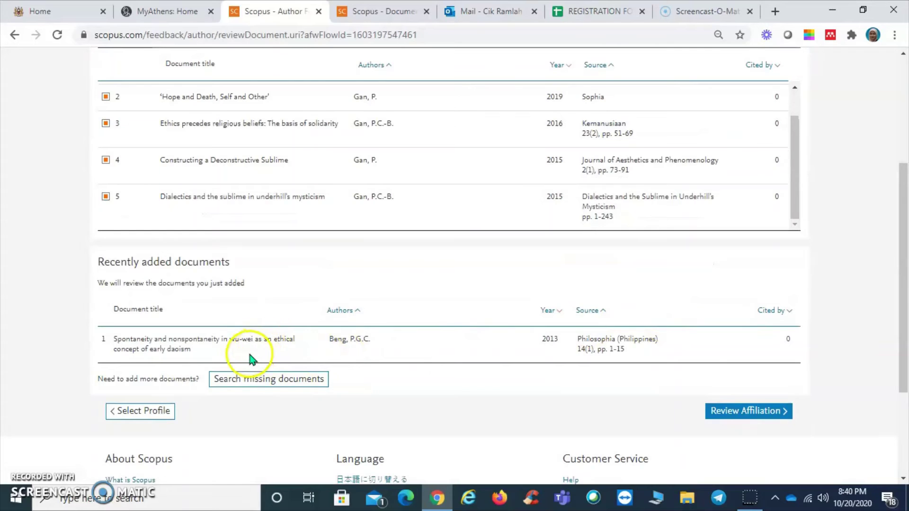
click(275, 381)
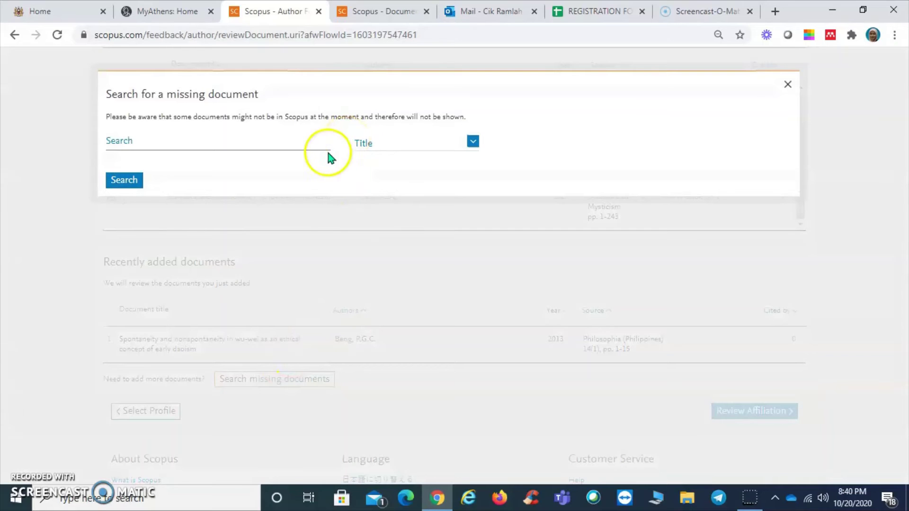
click(372, 13)
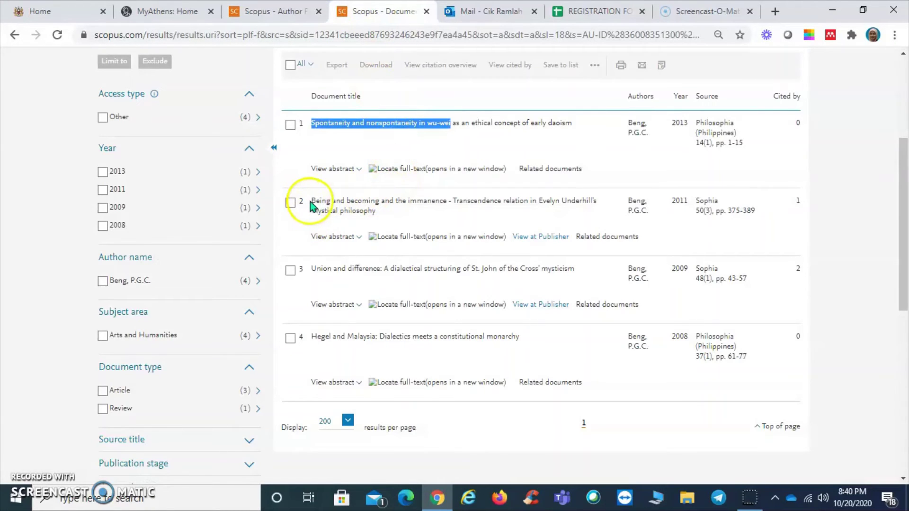
drag(310, 201, 452, 203)
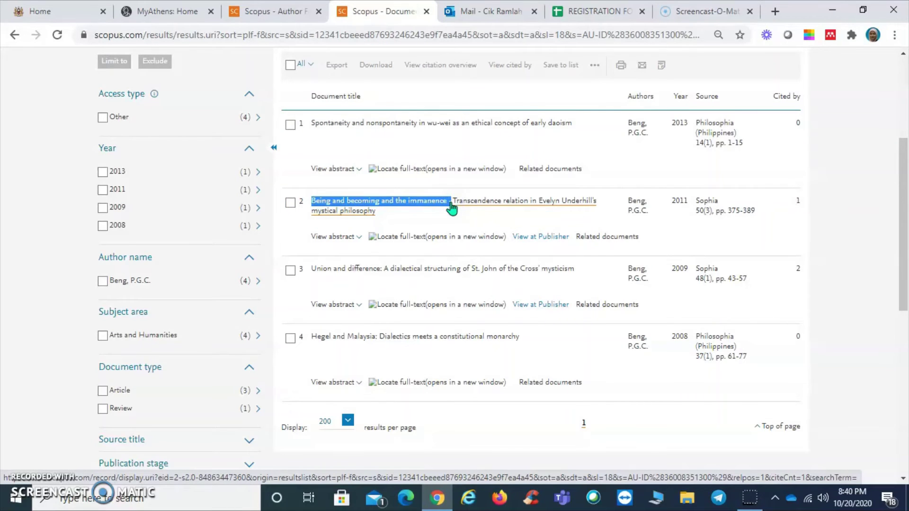
click(275, 11)
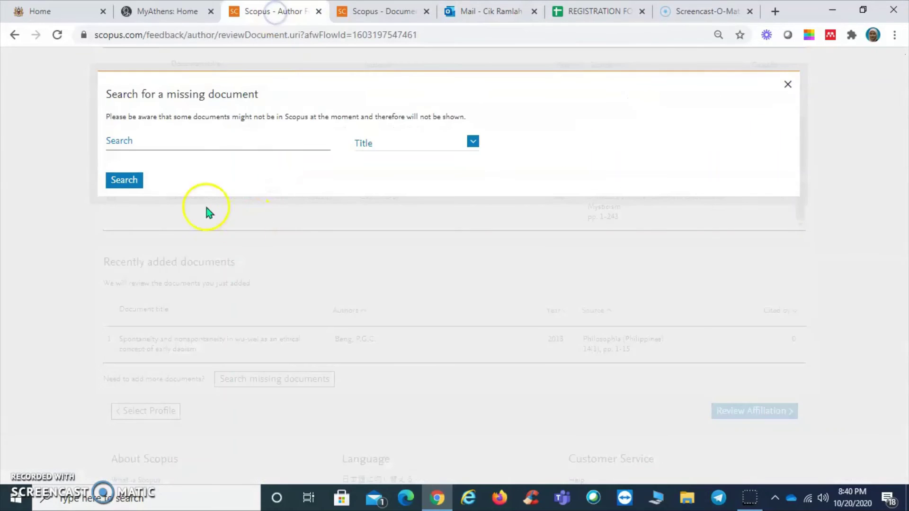
click(185, 144)
text(Being and becoming and the immanence -)
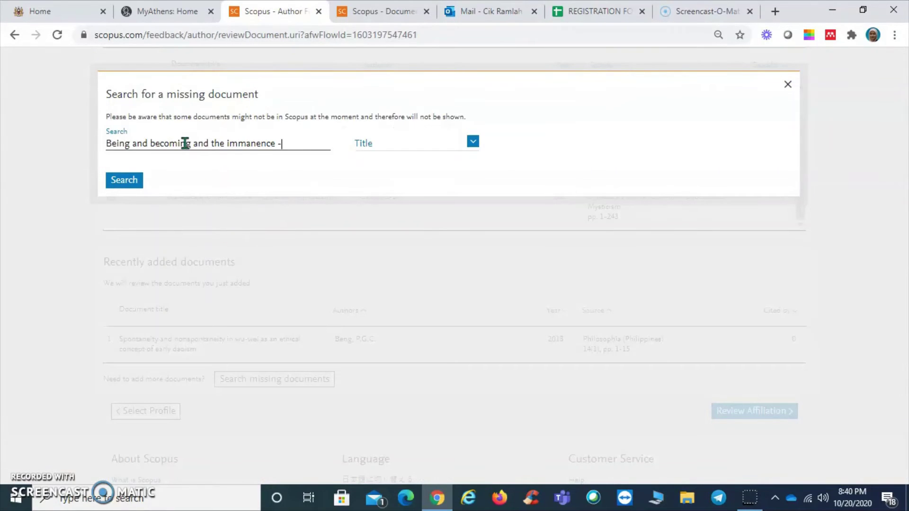
click(123, 180)
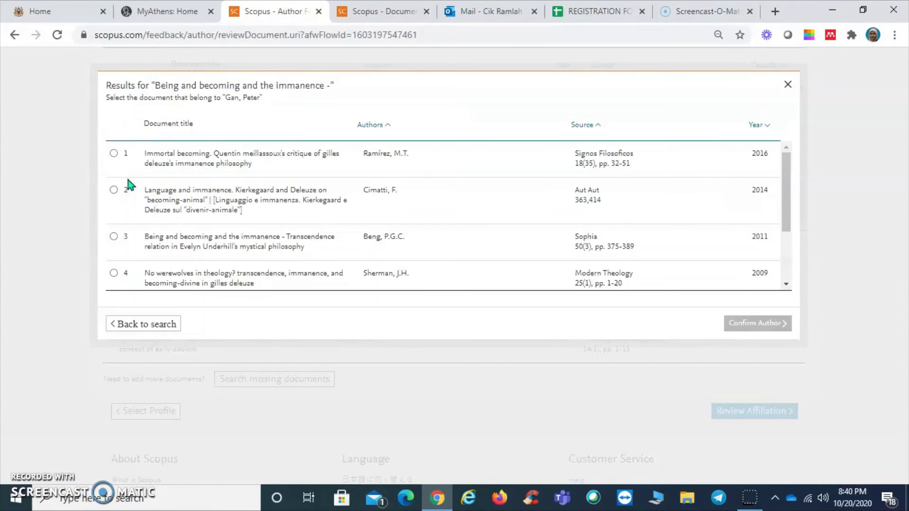
- Add the 2011 Sophia article on Evelyn Underhill's mystical philosophy to the profile, confirming the listed author as the match
click(114, 236)
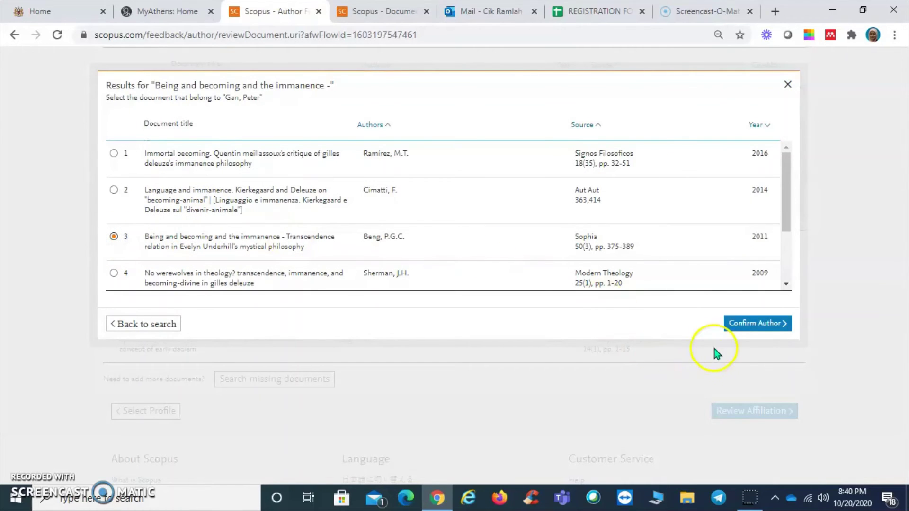
click(737, 322)
click(526, 150)
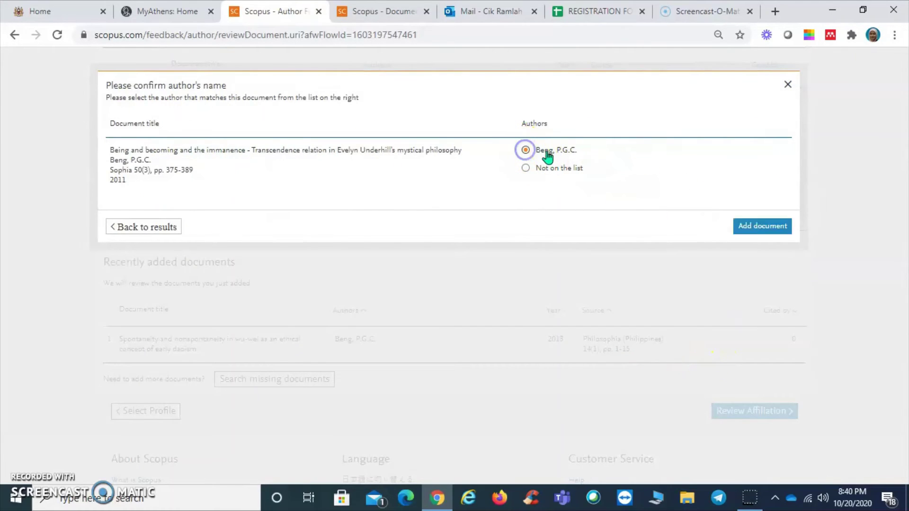
click(756, 225)
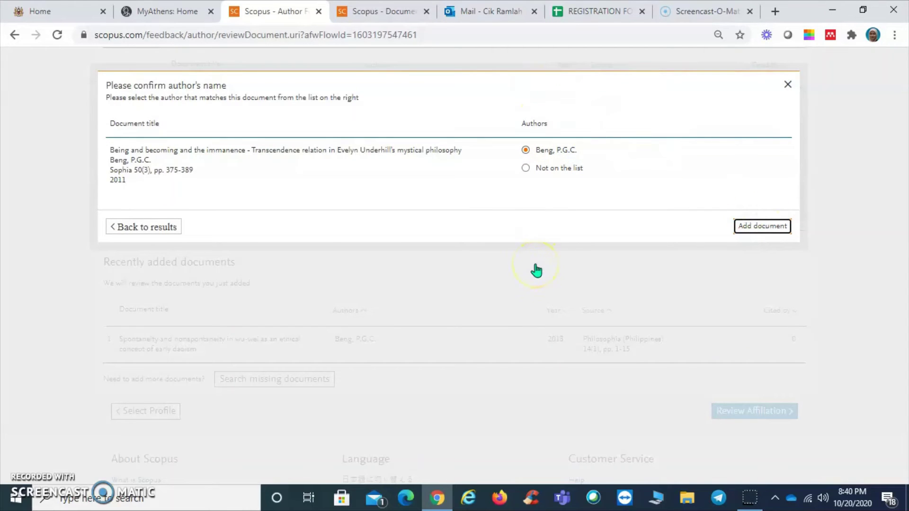
- Search the missing documents for the title "Union and difference: A dialectical structuring of St. John of the Cross' mysticism", copied from the second profile's list
scroll(474, 274, down, 2)
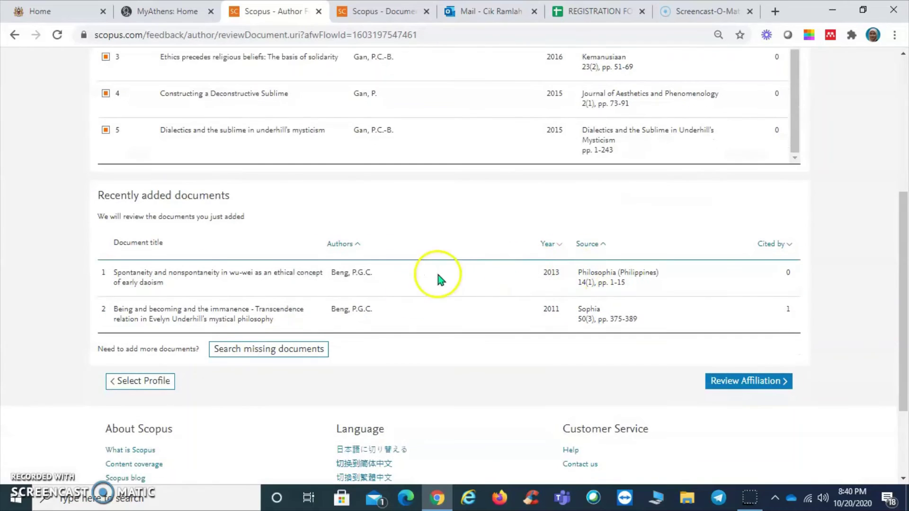
click(286, 350)
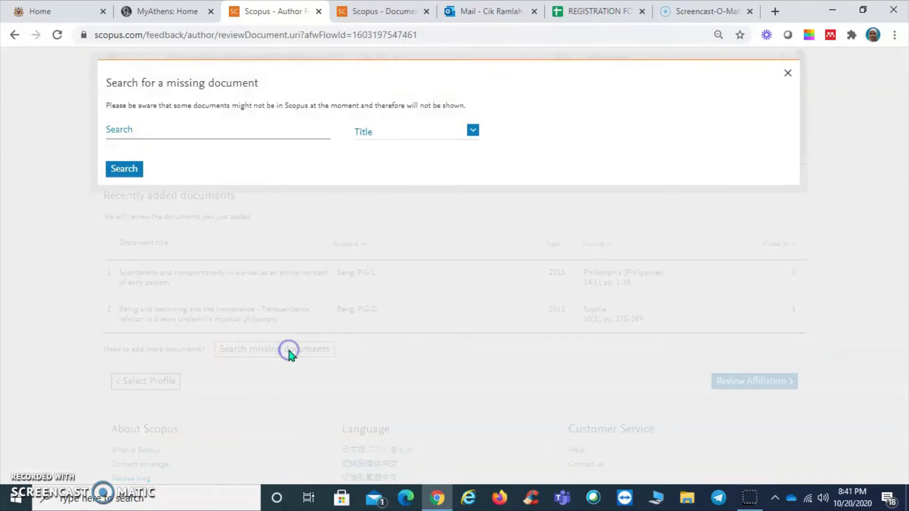
click(376, 15)
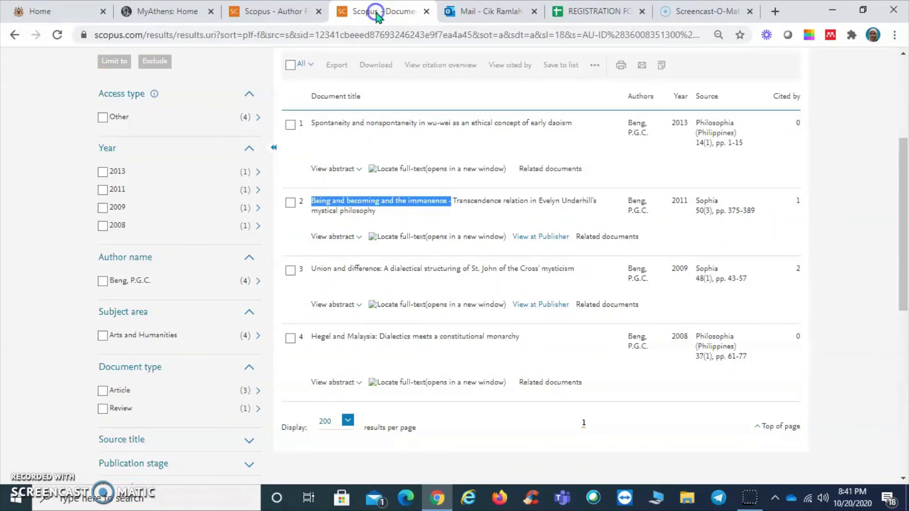
drag(311, 270, 170, 141)
click(126, 184)
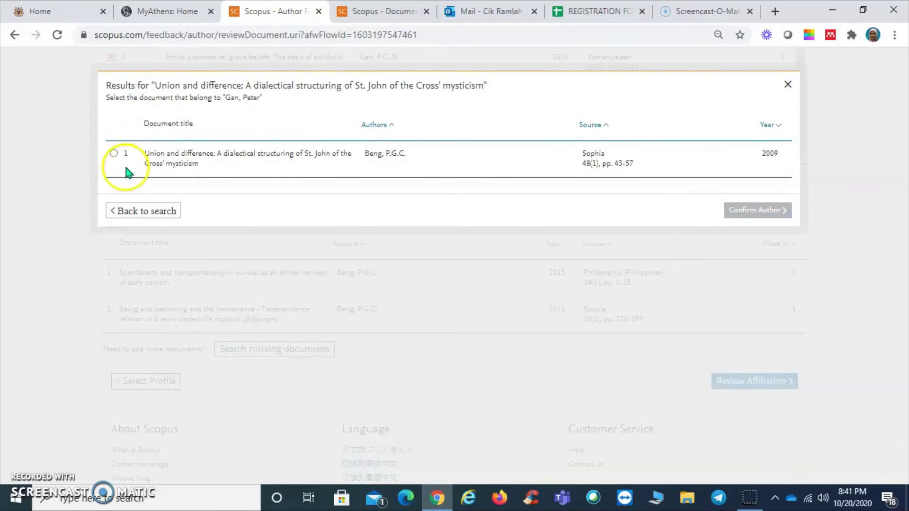
- Add the found 2009 "Union and difference" article to the profile, confirming the listed author as the match
click(114, 153)
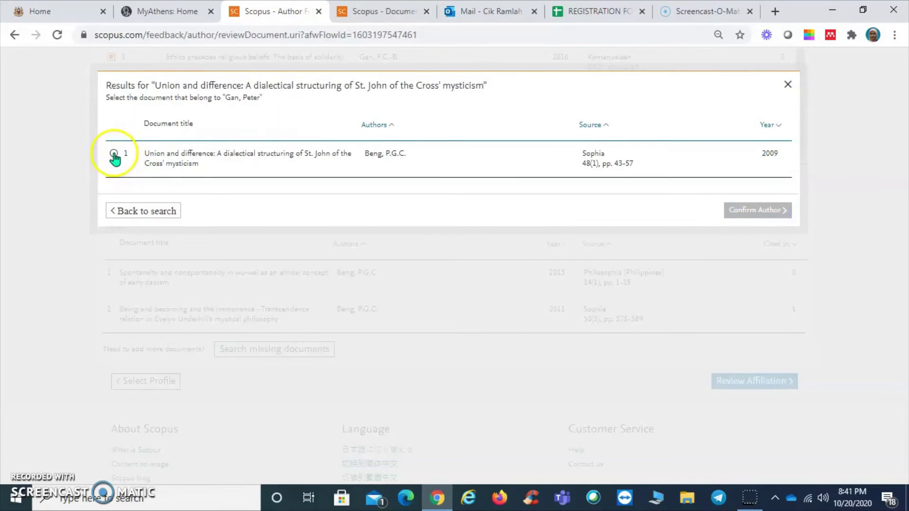
click(742, 210)
click(526, 150)
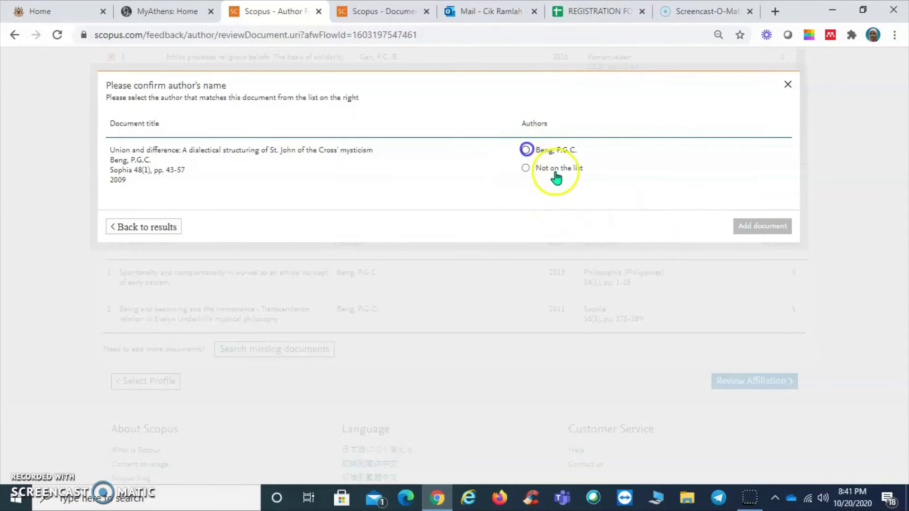
click(771, 227)
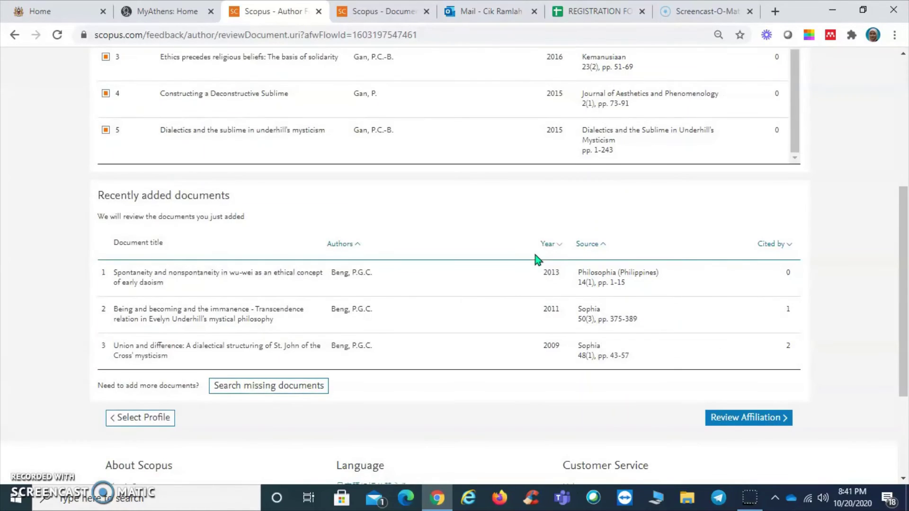
- Search the missing documents by title for "Hegel and Malaysia: Dialectics meets a constitutional monarchy", copied from the second profile's document list
click(289, 386)
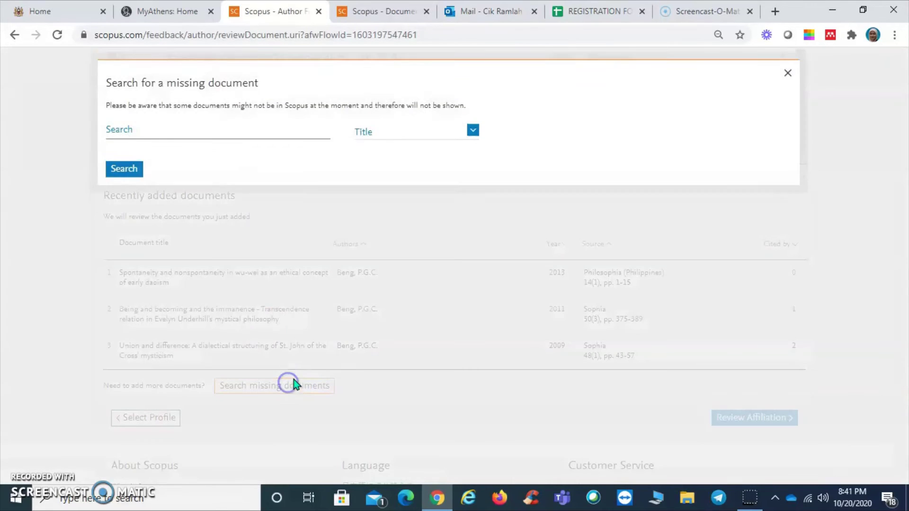
click(387, 11)
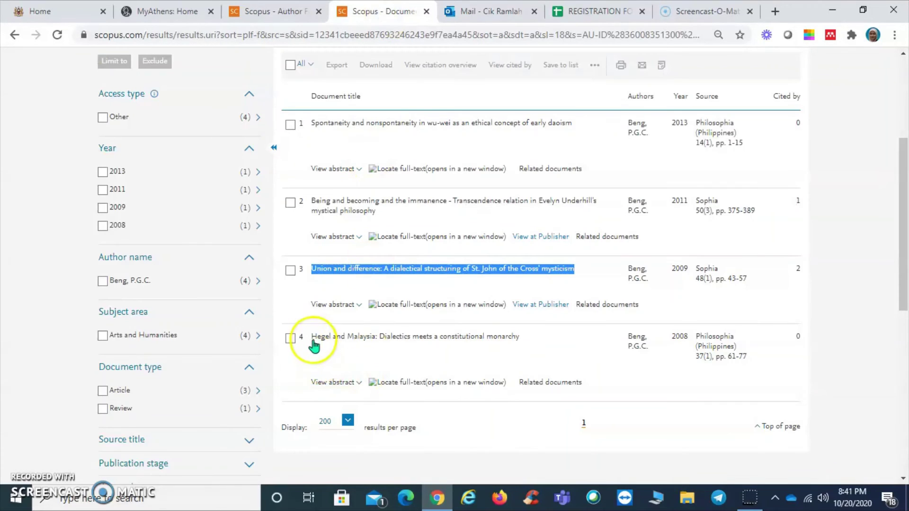
drag(291, 337, 531, 341)
key(ctrl+c)
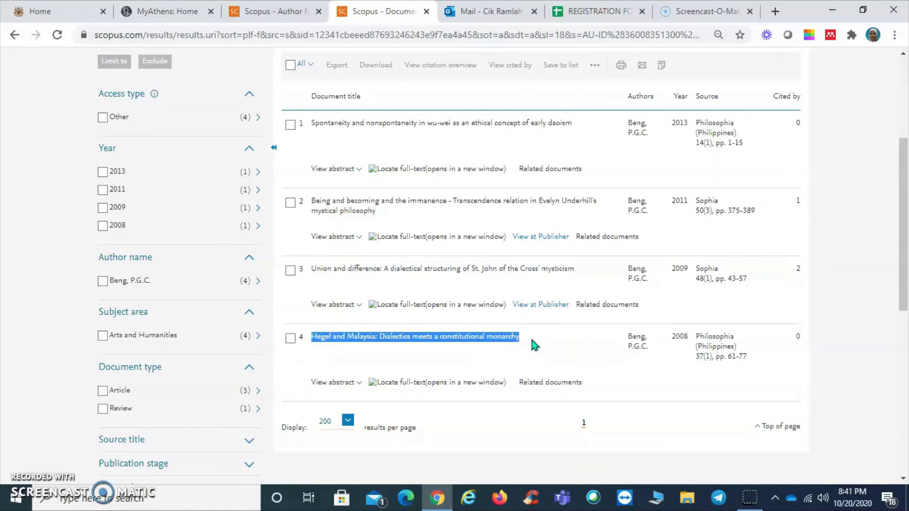
click(255, 13)
click(164, 145)
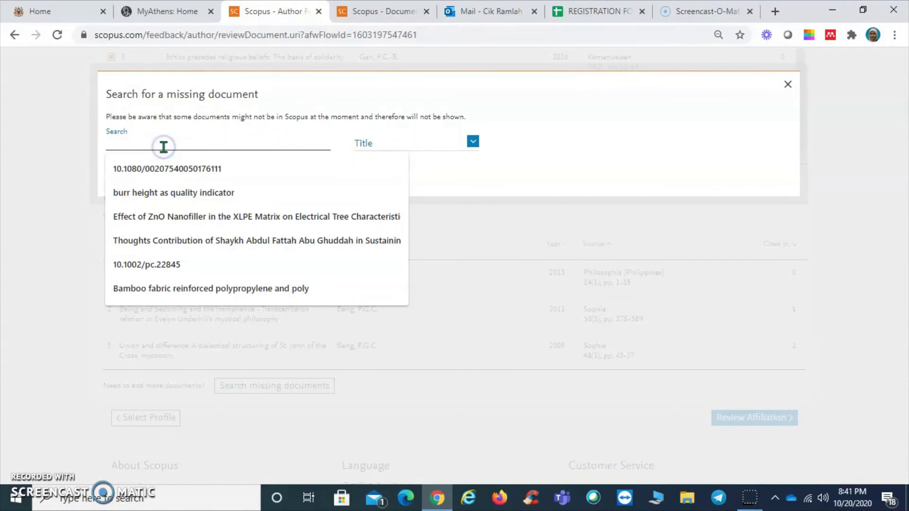
key(ctrl+v)
click(124, 180)
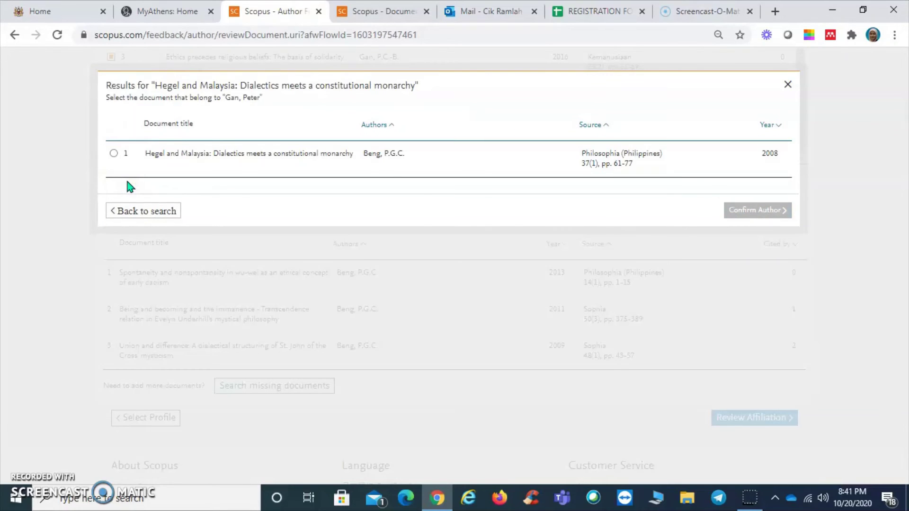
- Add the found 2008 "Hegel and Malaysia" article to the profile, confirming the listed author as the match
click(114, 154)
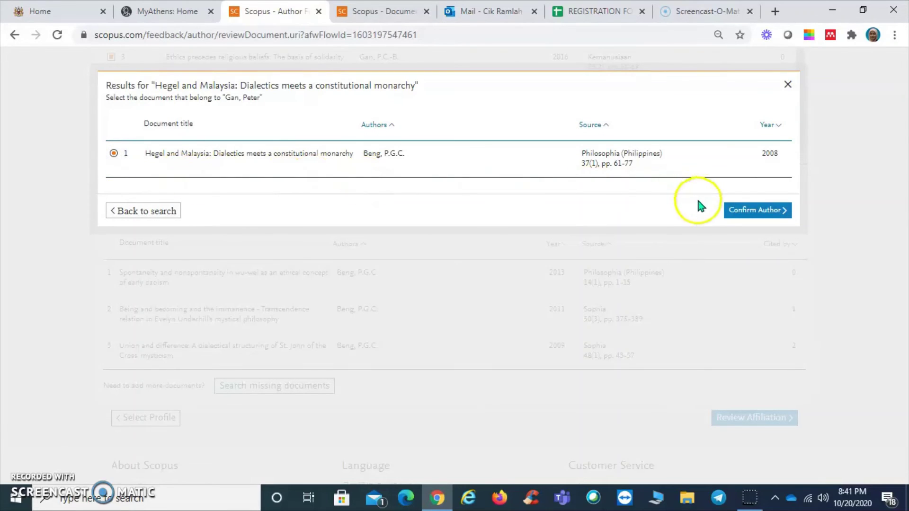
click(735, 209)
click(525, 149)
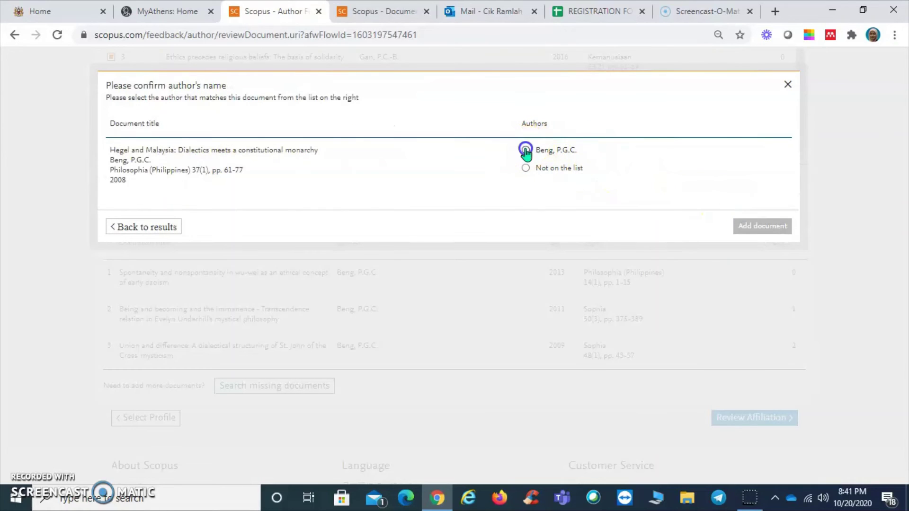
click(748, 229)
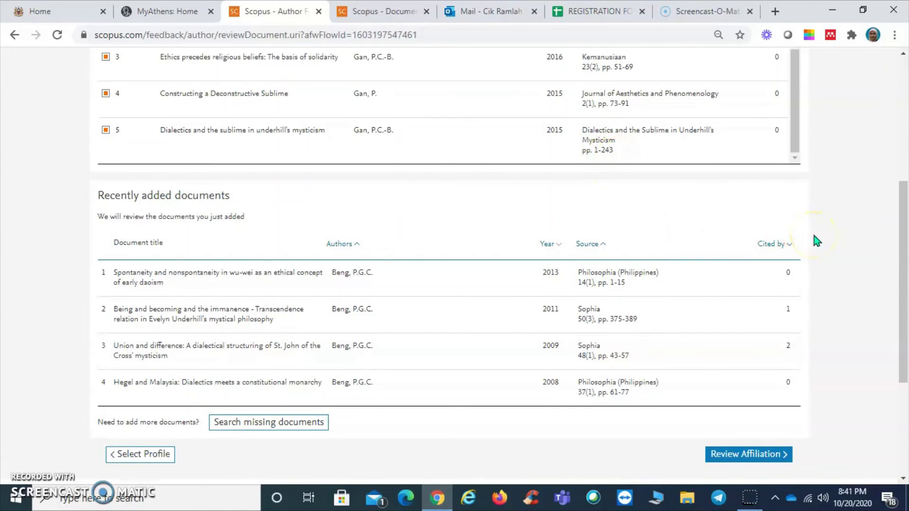
- Check the recently added documents against the profile's existing list and proceed to the affiliation review
scroll(812, 230, down, 1)
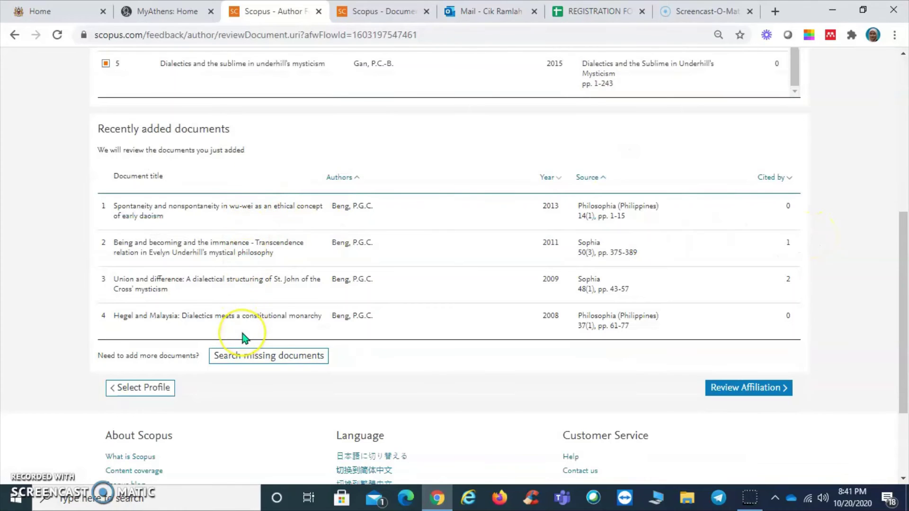
scroll(241, 338, up, 2)
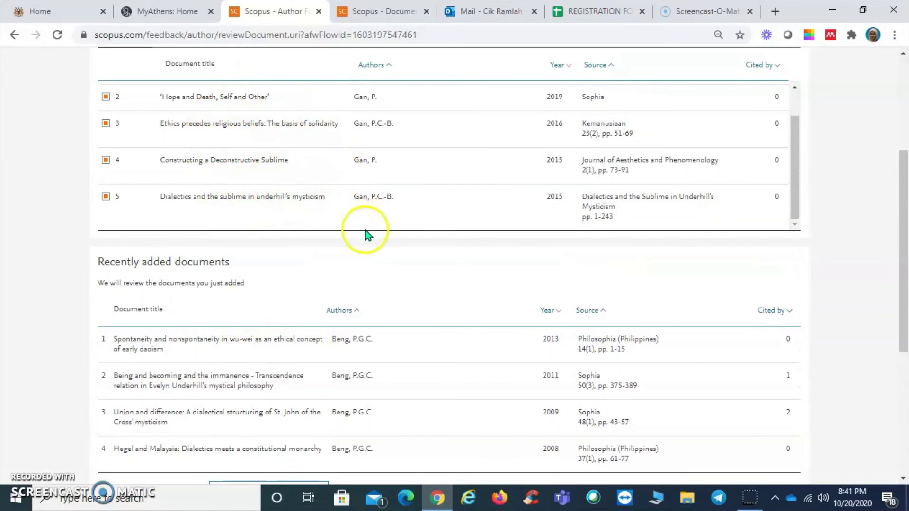
scroll(367, 233, down, 3)
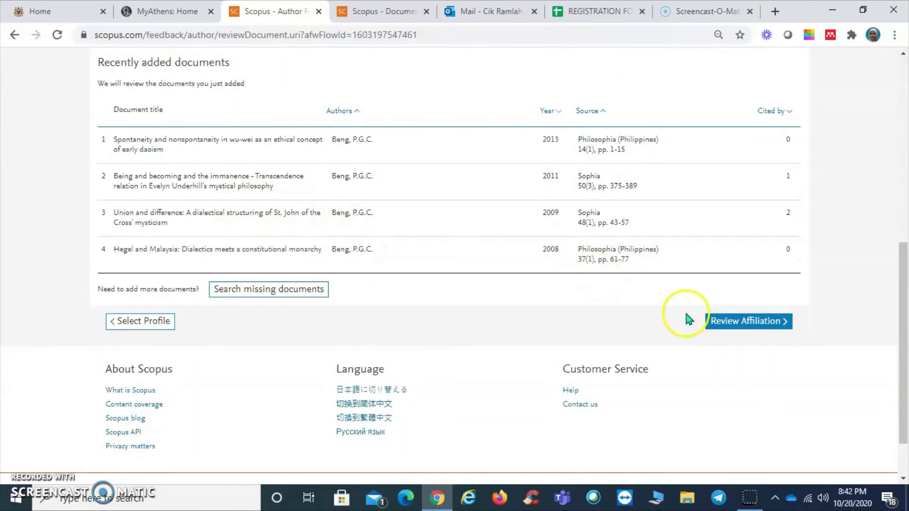
click(723, 322)
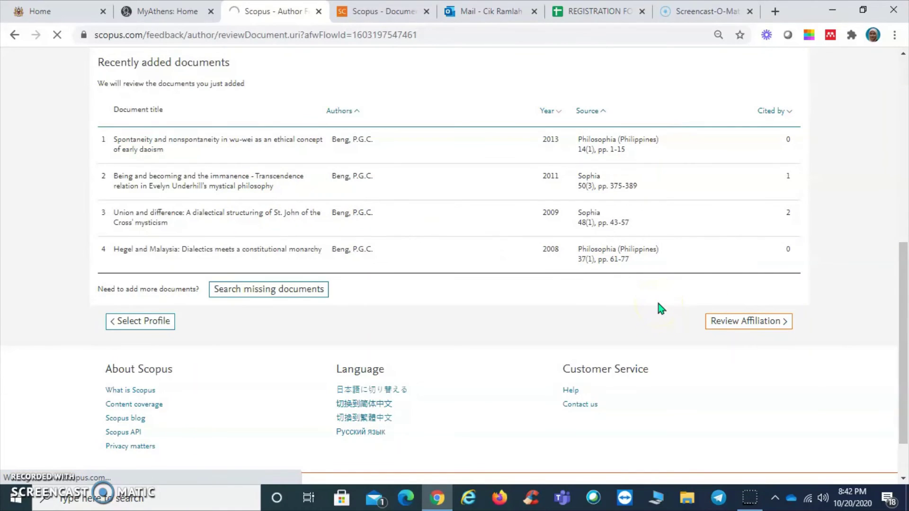
- Choose Universiti Sains Malaysia as the author's affiliation and continue to the final confirmation stage
click(272, 199)
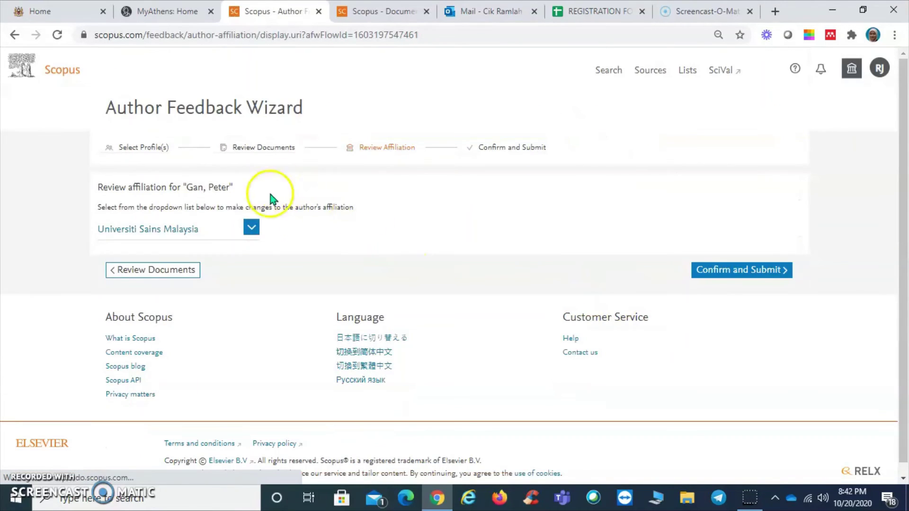
click(251, 228)
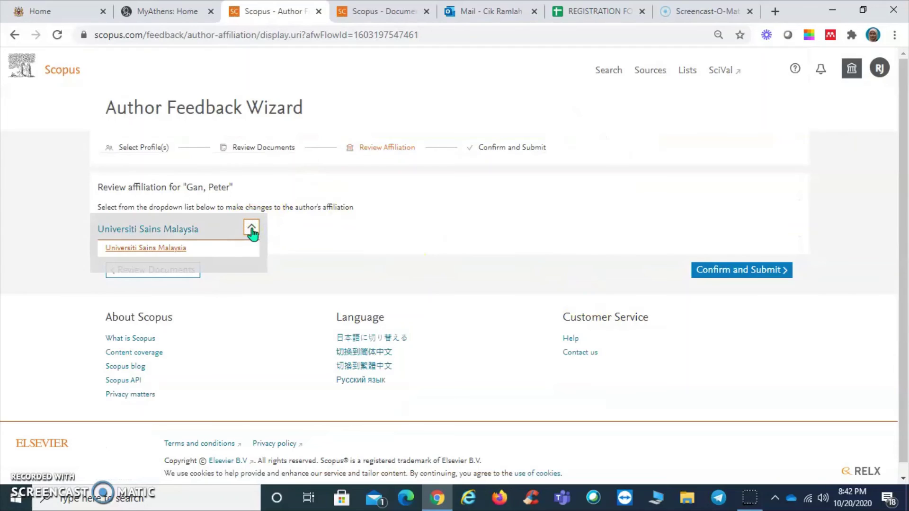
click(217, 258)
click(170, 234)
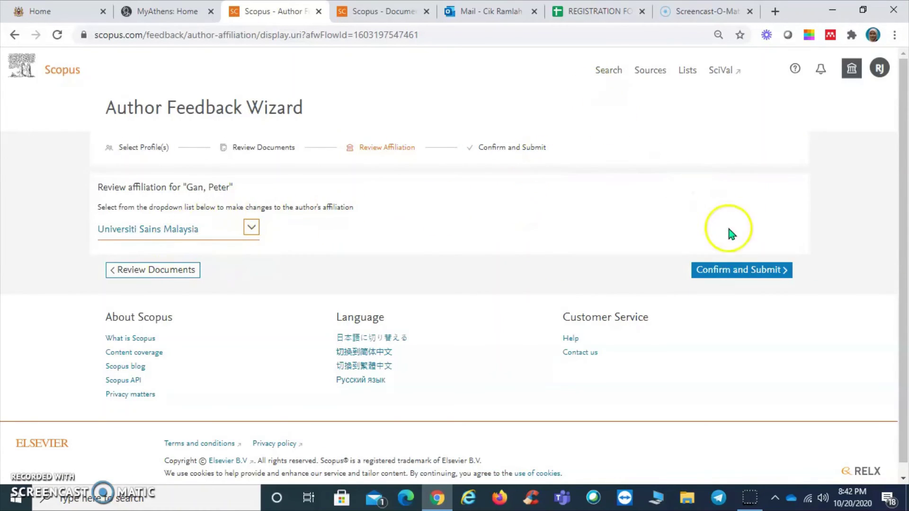
click(743, 273)
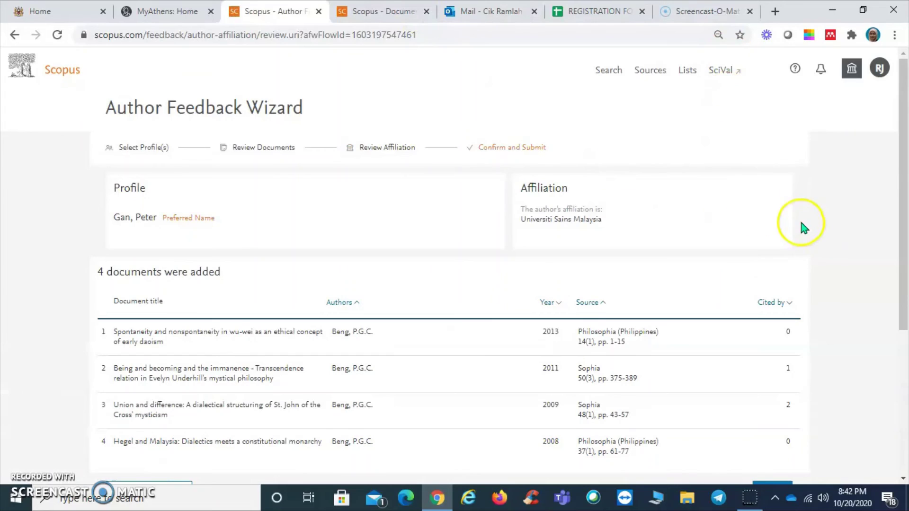
- Check the summary of profile, affiliation and added documents, submit the correction request and return to Scopus
scroll(802, 225, down, 1)
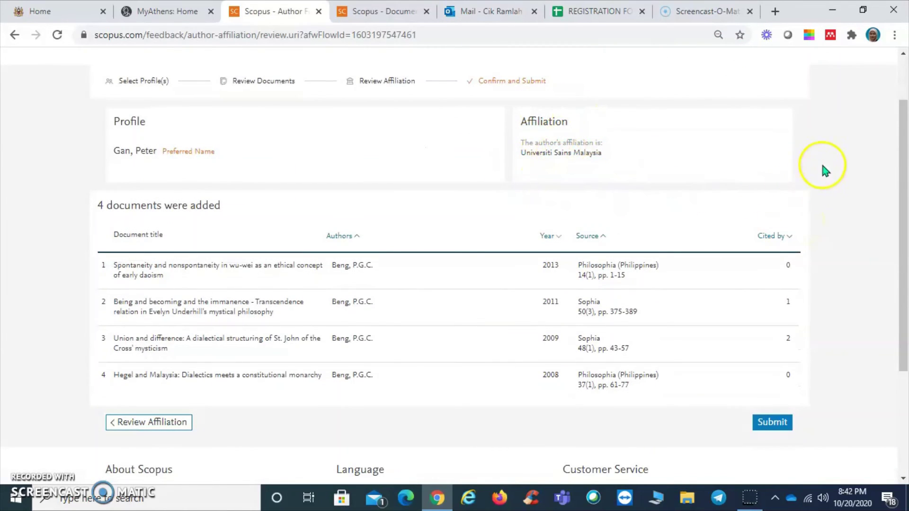
scroll(826, 167, down, 1)
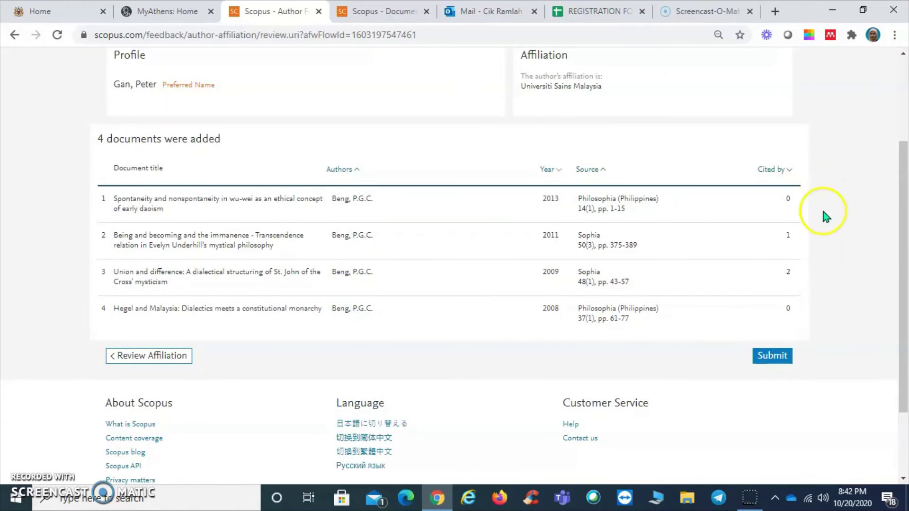
click(772, 356)
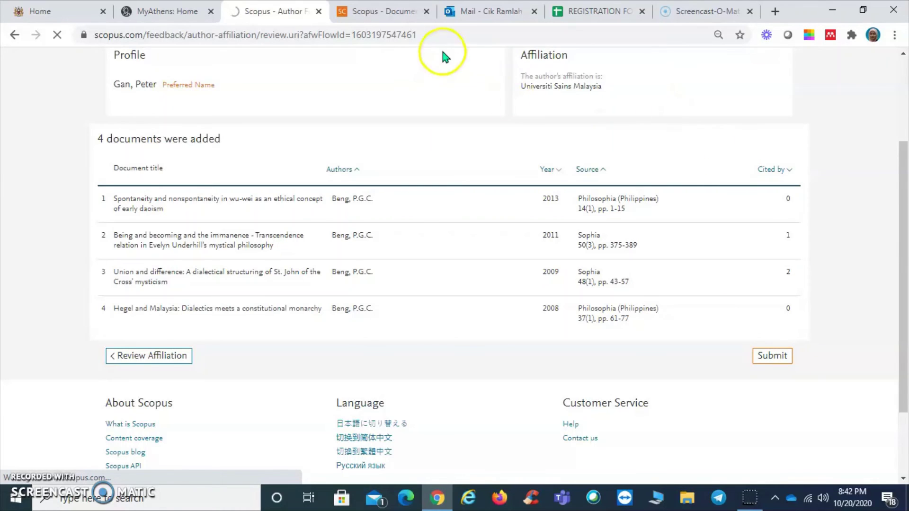
click(780, 361)
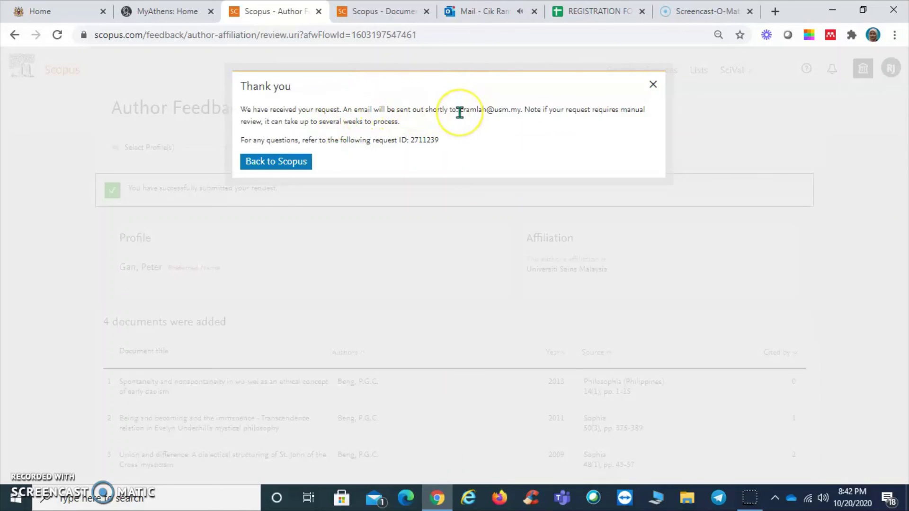
click(273, 162)
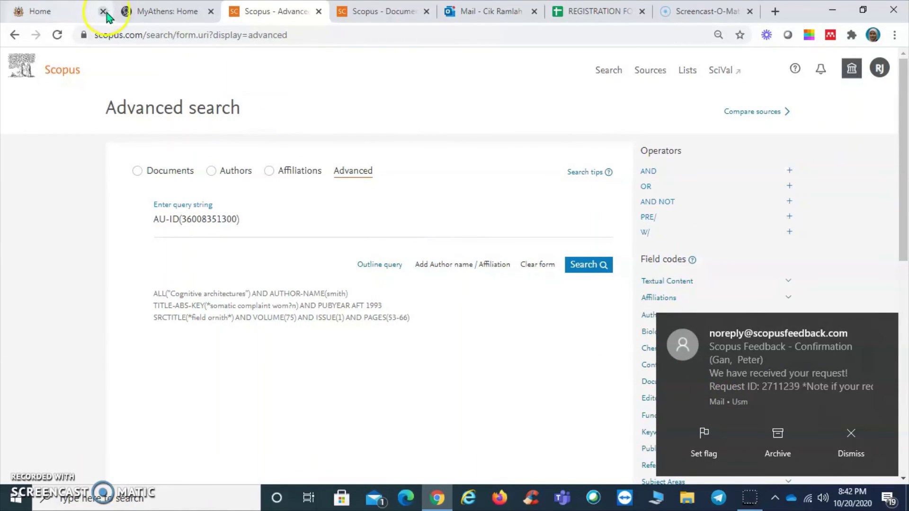
- Switch to the Outlook inbox, open the new Scopus Feedback confirmation email, dismiss its desktop notification and read through the request details
click(475, 14)
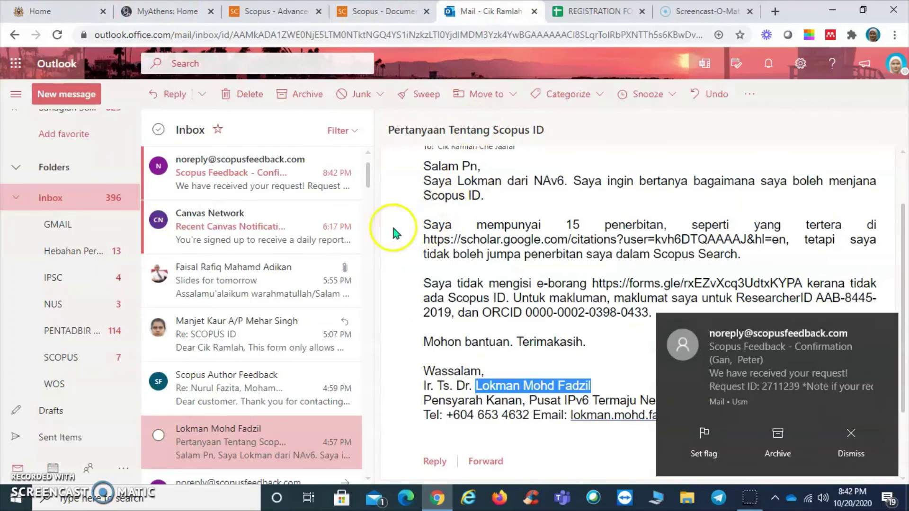
click(246, 169)
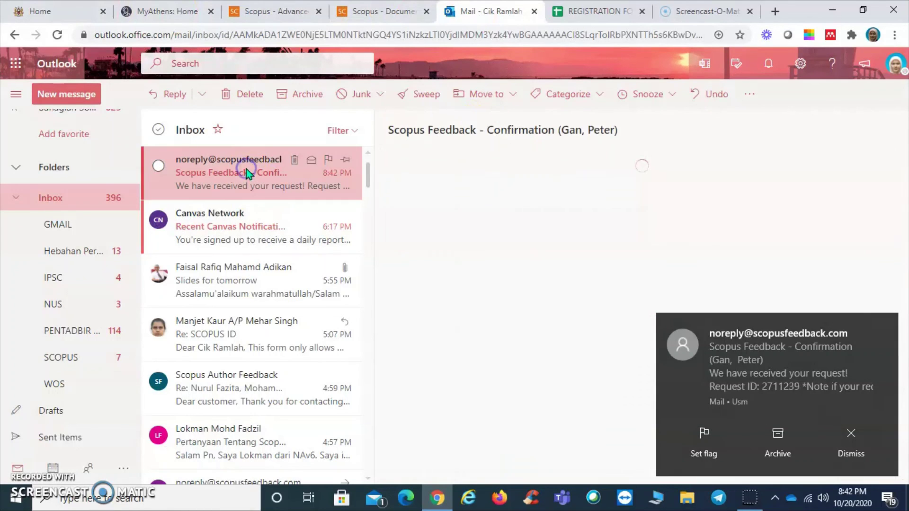
click(854, 453)
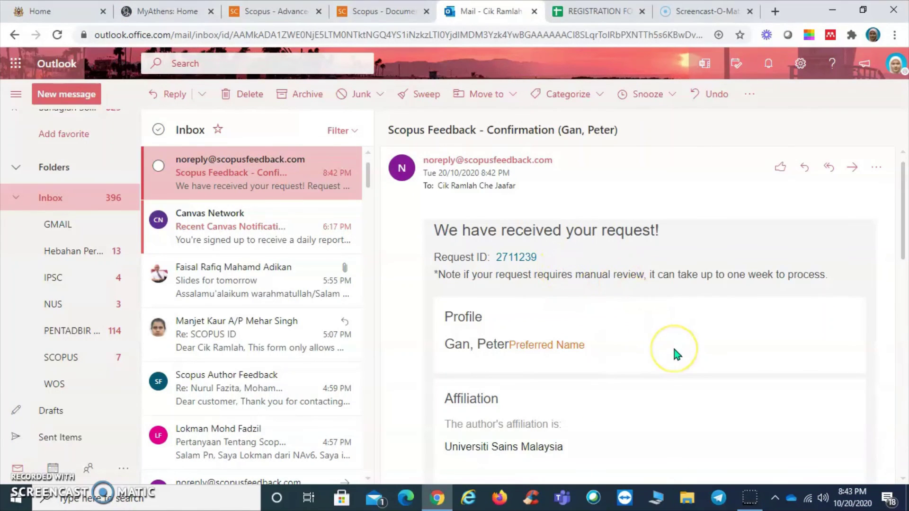
scroll(674, 349, down, 5)
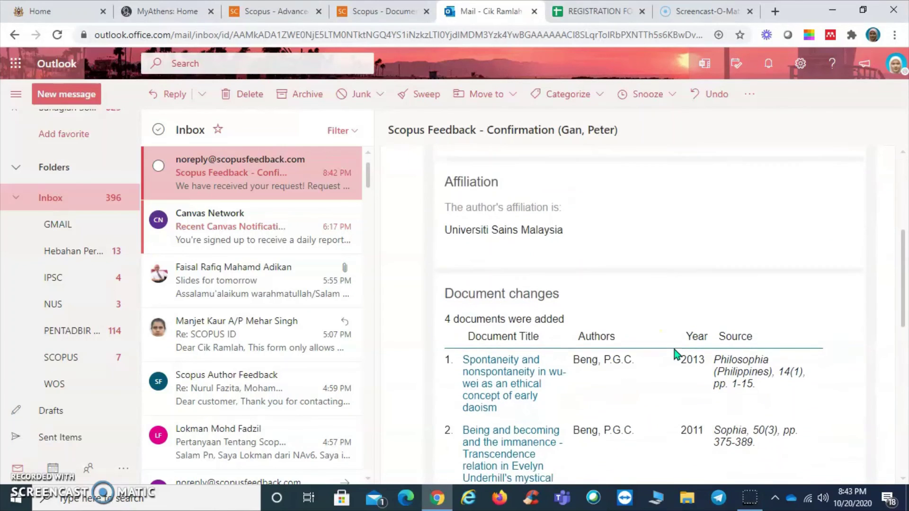
scroll(674, 353, down, 10)
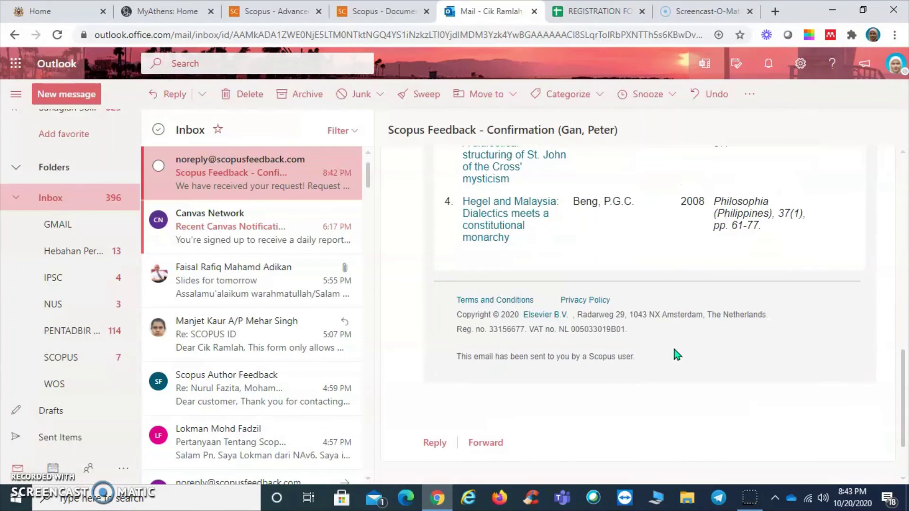
scroll(674, 350, up, 6)
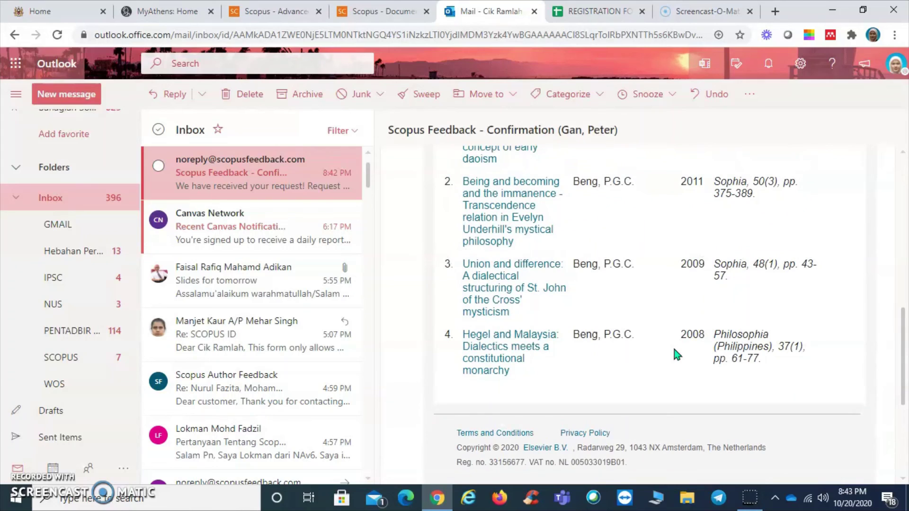
scroll(674, 350, up, 5)
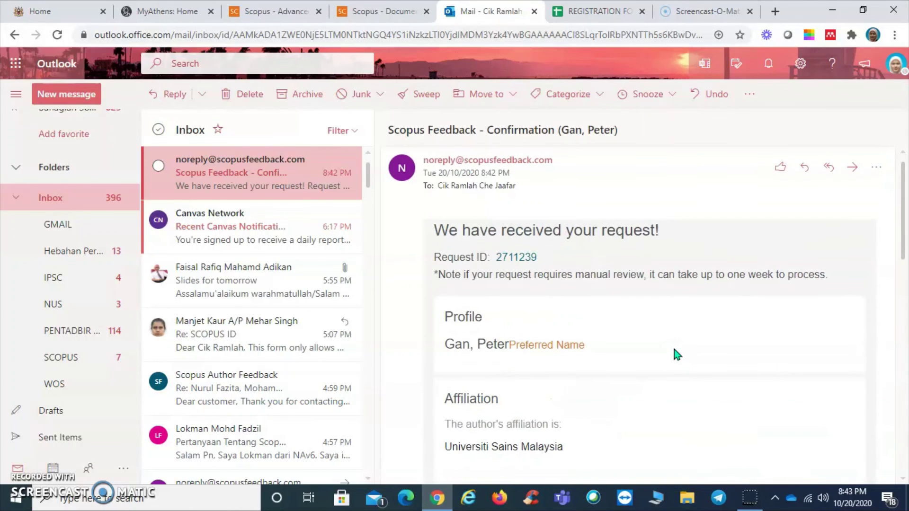